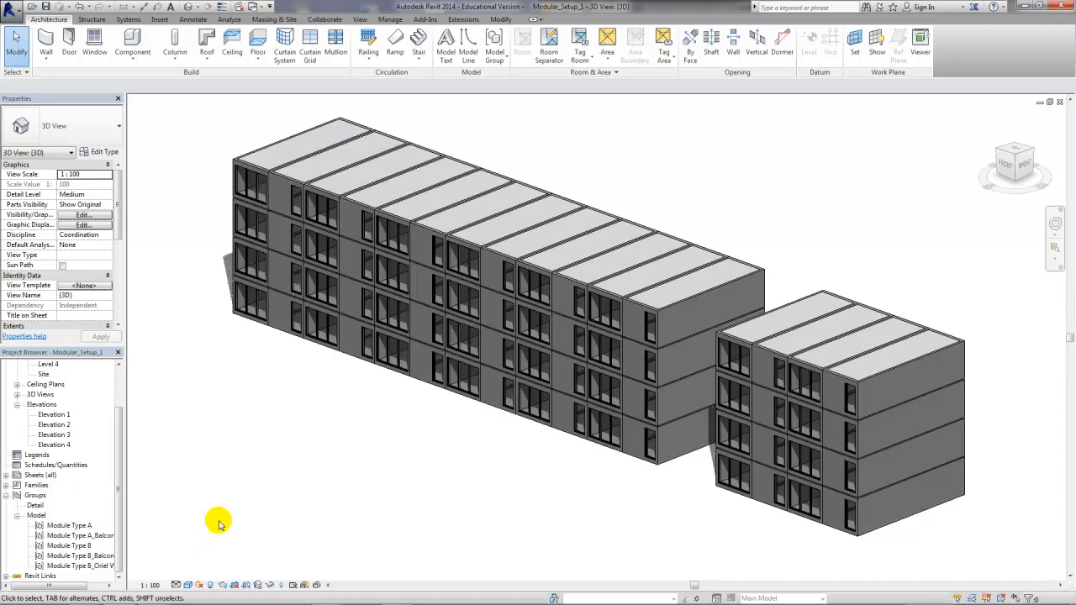
Step: Review the model groups listed in the project browser, collapsing and re-expanding the Groups branch
{"action": "left_click_drag", "start_coordinate": [120, 477], "coordinate": [121, 500]}
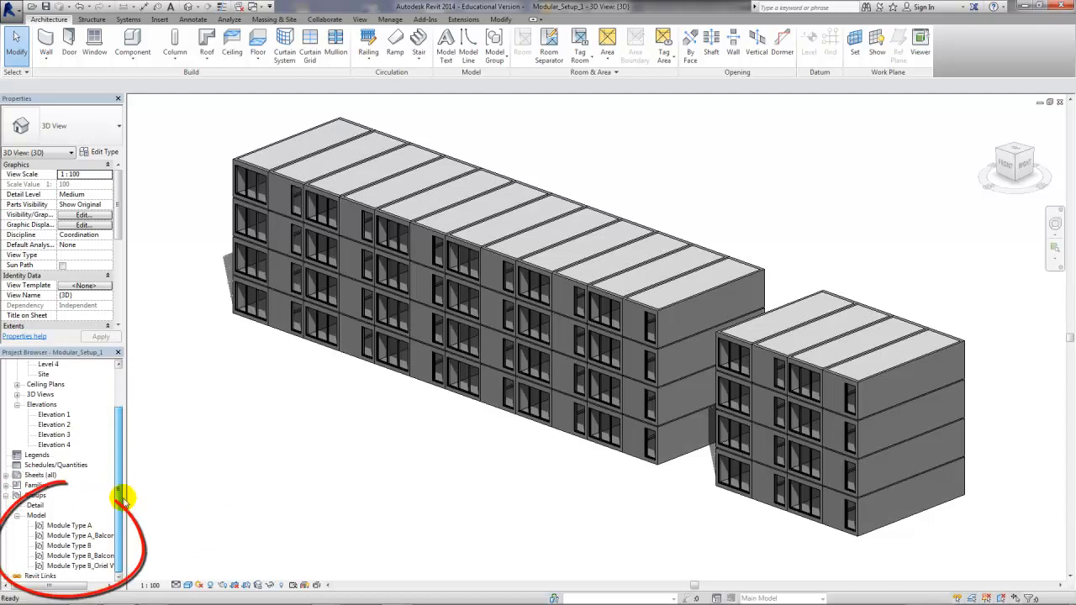
{"action": "left_click", "coordinate": [6, 495]}
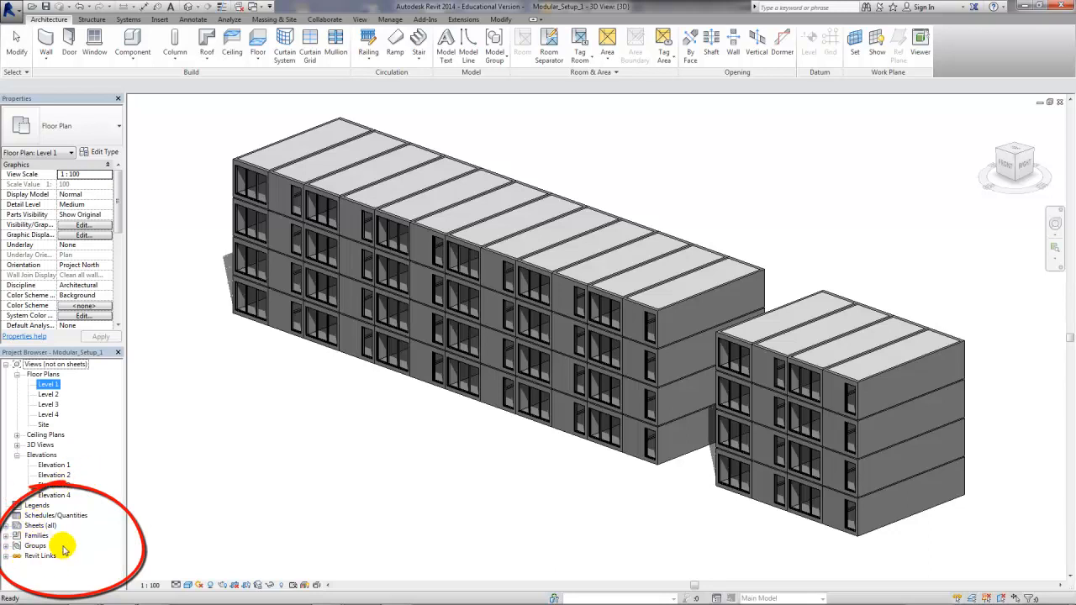
{"action": "left_click", "coordinate": [7, 546]}
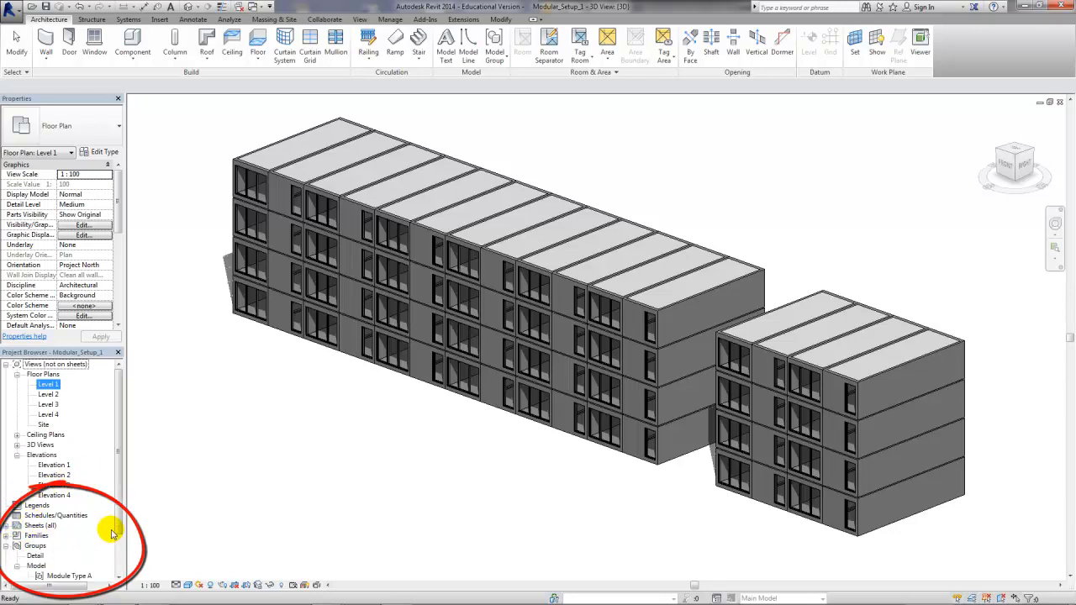
{"action": "left_click_drag", "start_coordinate": [121, 525], "coordinate": [120, 572]}
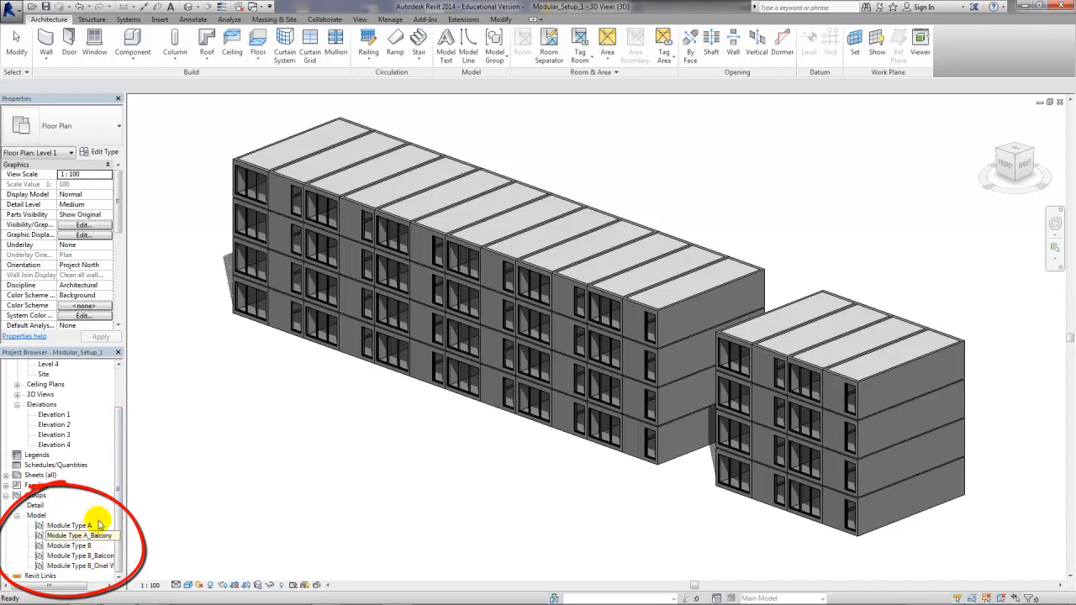
{"action": "left_click", "coordinate": [221, 488]}
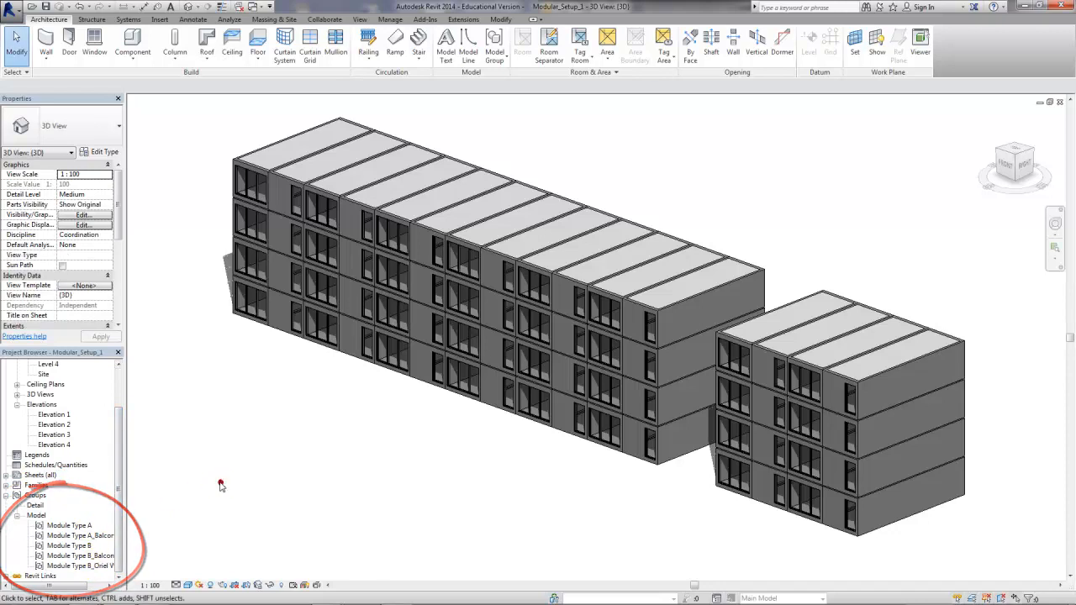
Step: Change the three upper modules at the far end of the long block to Module Type B_Oriel Window
{"action": "left_click", "coordinate": [257, 278]}
{"action": "left_click", "coordinate": [241, 221], "text": "ctrl"}
{"action": "left_click", "coordinate": [238, 180], "text": "ctrl"}
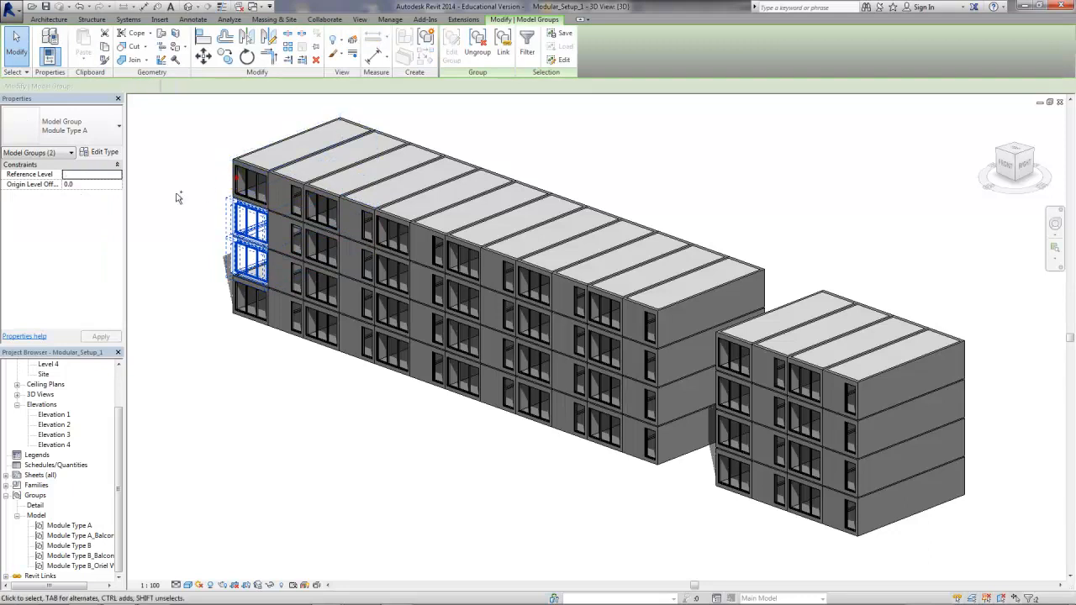
{"action": "left_click", "coordinate": [113, 130]}
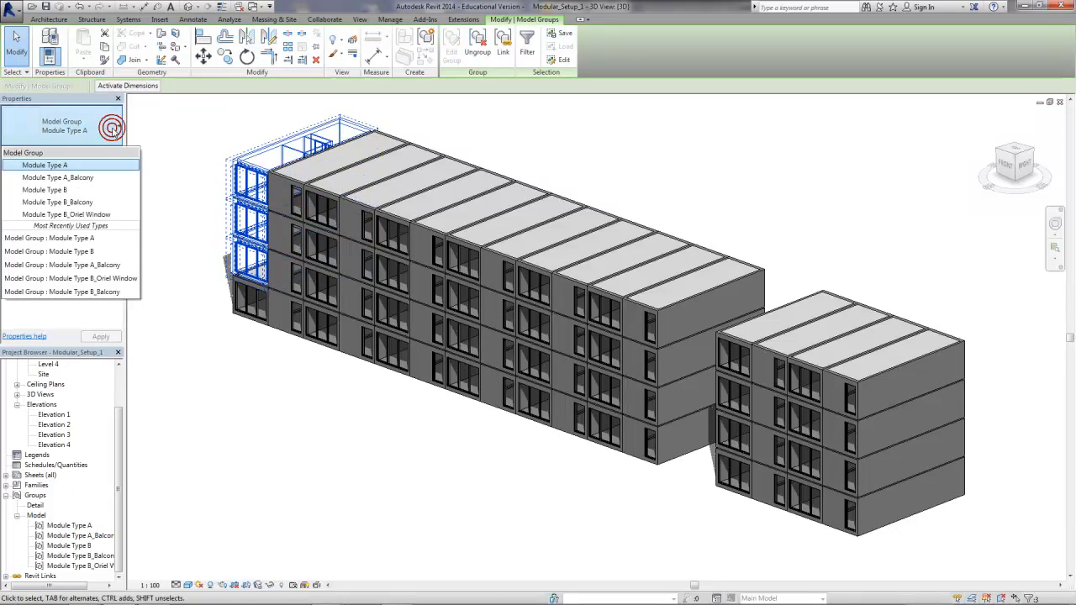
{"action": "left_click", "coordinate": [91, 213]}
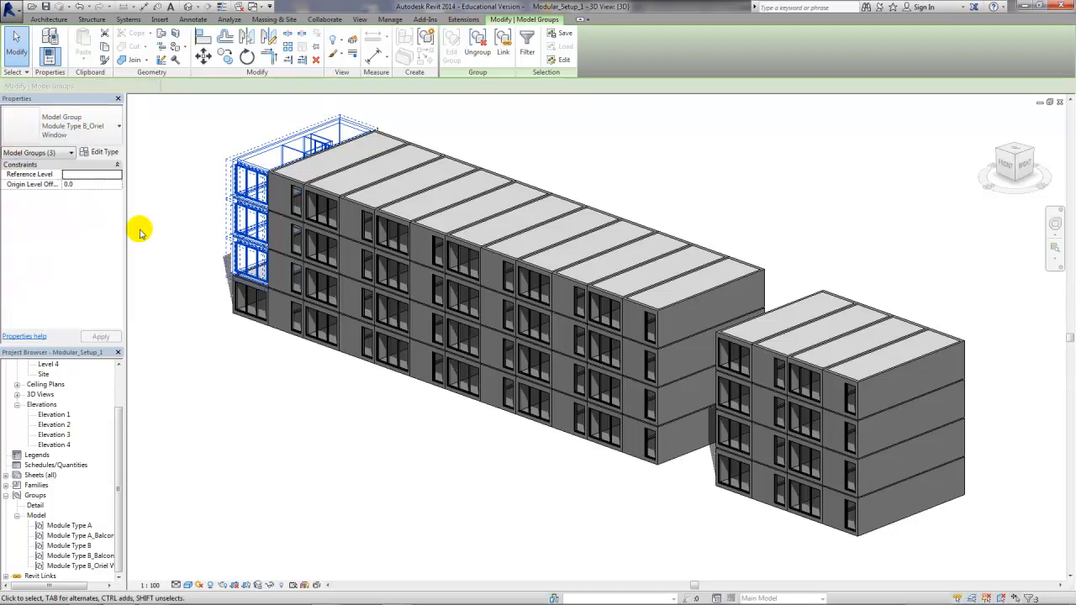
{"action": "left_click", "coordinate": [157, 282]}
{"action": "left_click", "coordinate": [171, 295]}
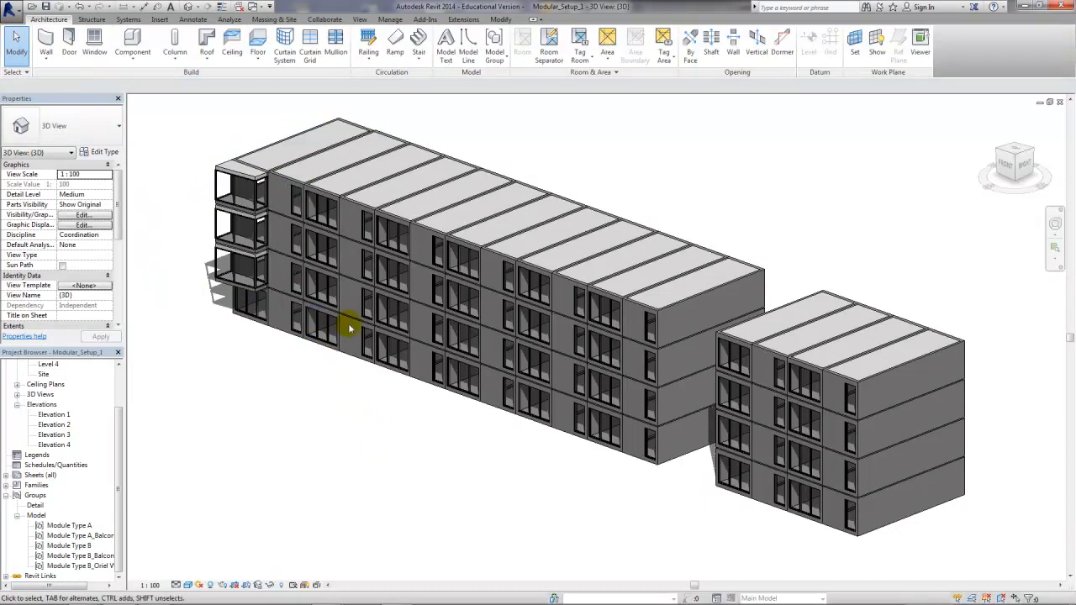
Step: Change eight scattered Module Type B units across both blocks to Module Type B_Balcony
{"action": "left_click_drag", "start_coordinate": [353, 315], "coordinate": [429, 380]}
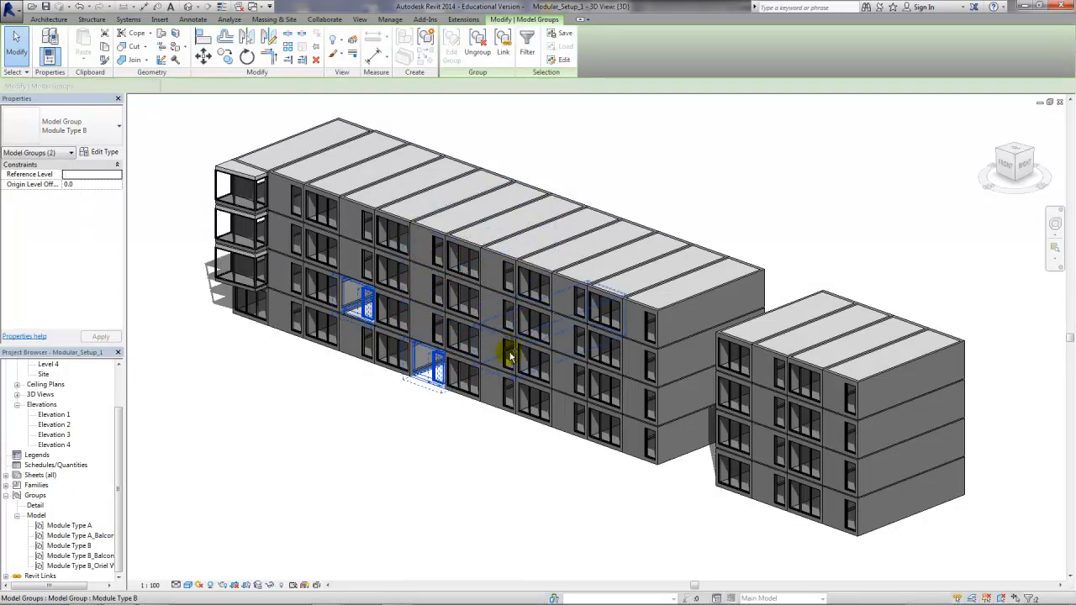
{"action": "left_click", "coordinate": [578, 317], "text": "ctrl"}
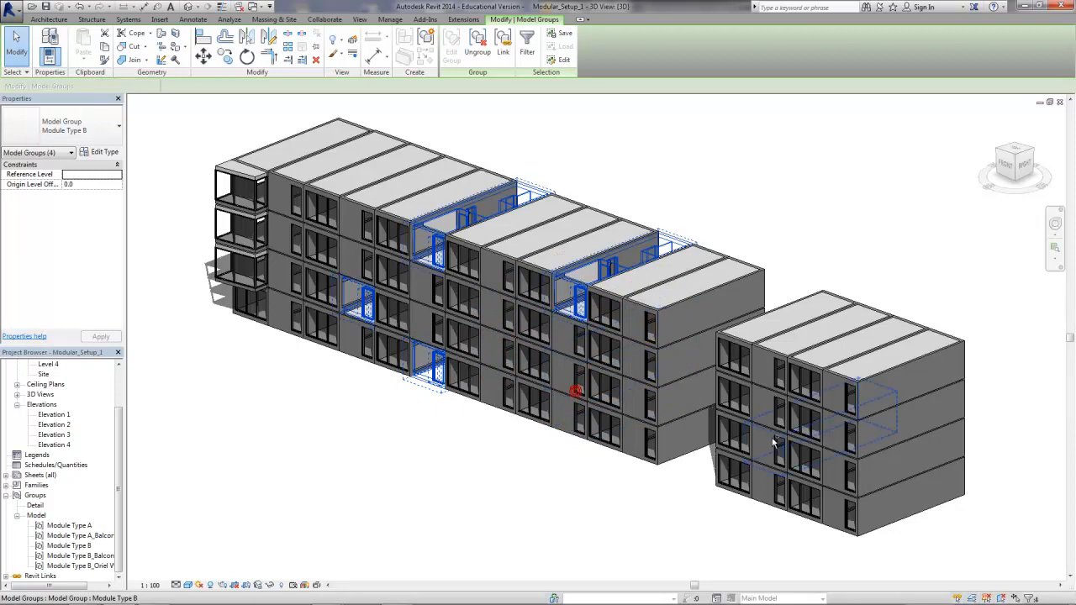
{"action": "left_click", "coordinate": [577, 395], "text": "ctrl"}
{"action": "left_click", "coordinate": [774, 450], "text": "ctrl"}
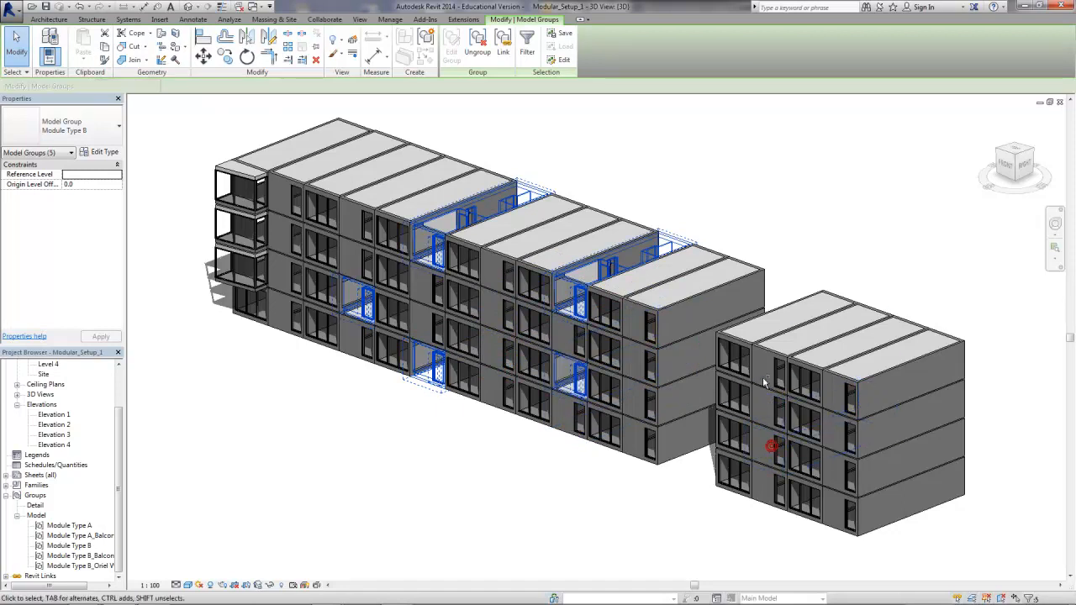
{"action": "left_click", "coordinate": [839, 423], "text": "ctrl"}
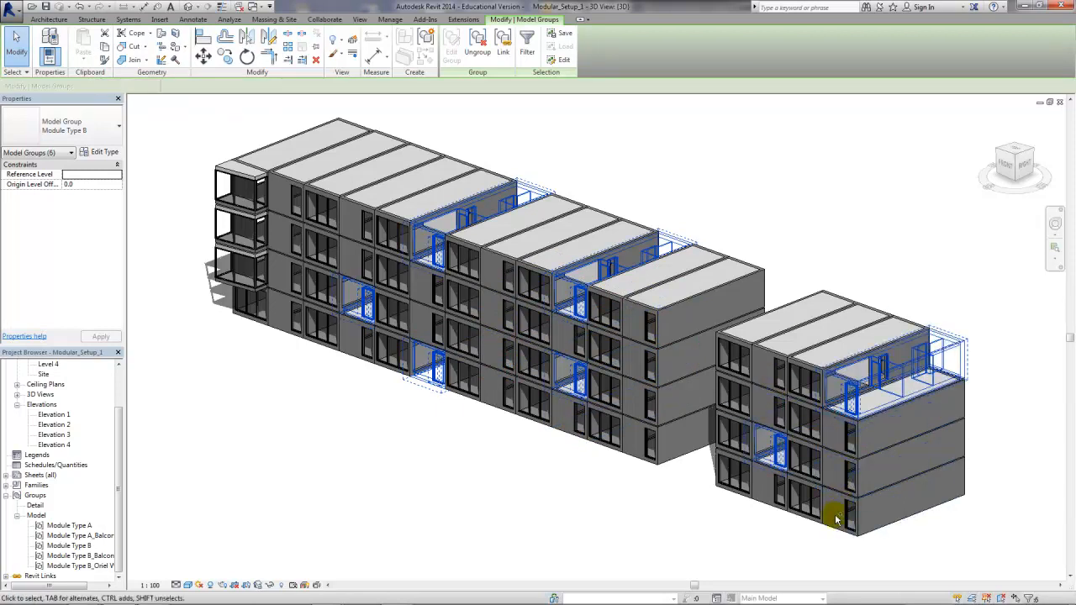
{"action": "left_click", "coordinate": [832, 530], "text": "ctrl"}
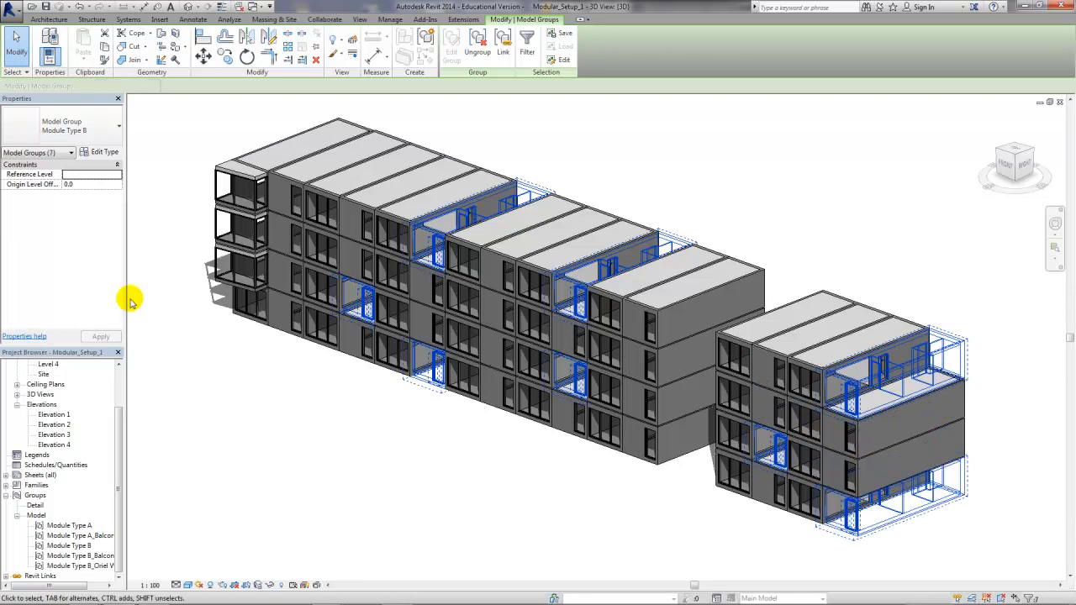
{"action": "left_click", "coordinate": [99, 142]}
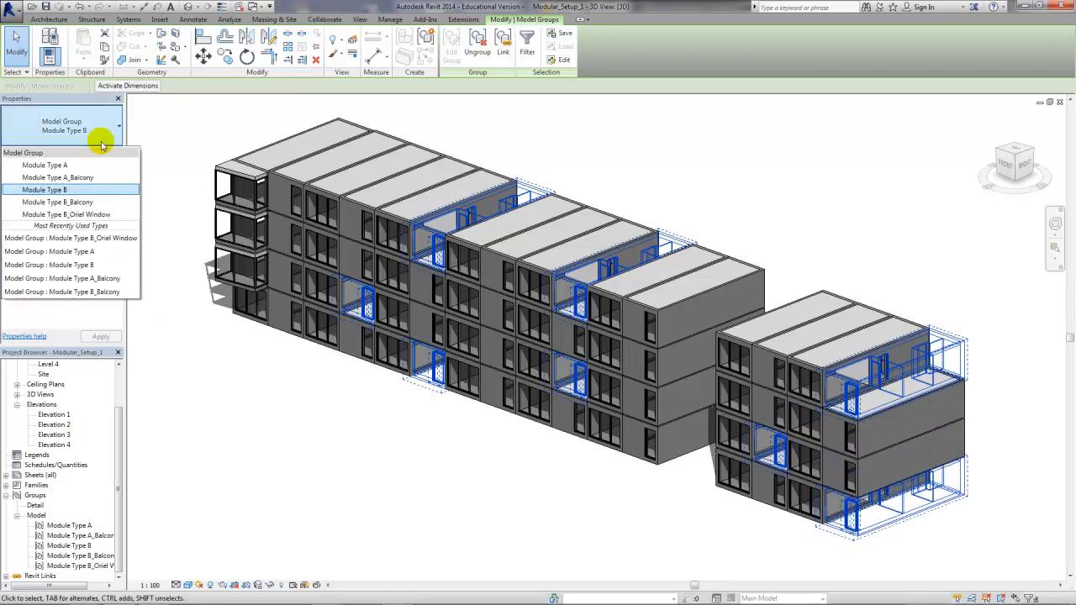
{"action": "left_click", "coordinate": [88, 202]}
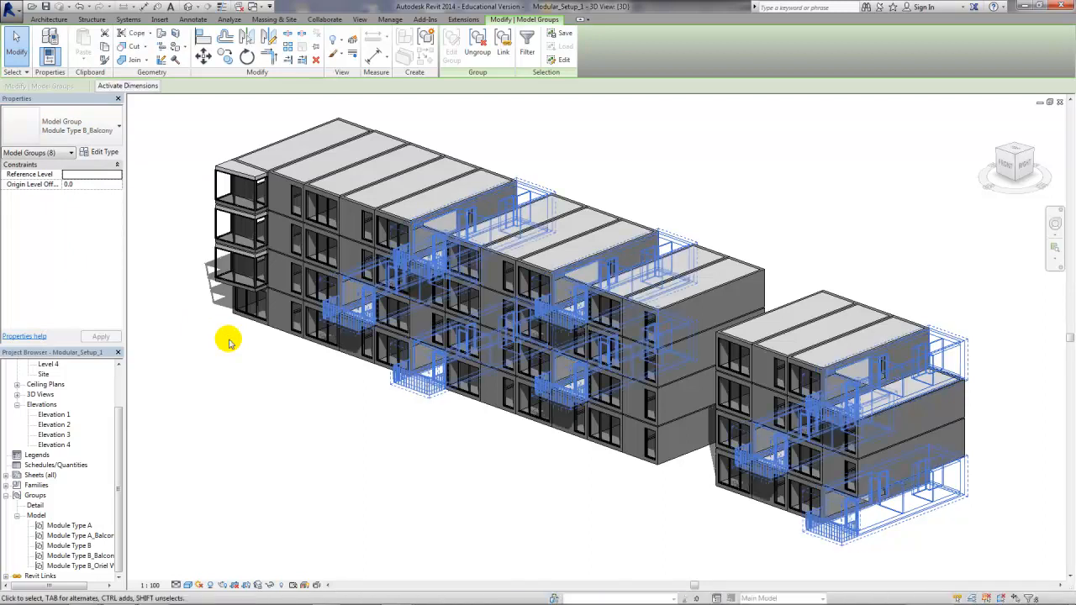
{"action": "left_click", "coordinate": [229, 340]}
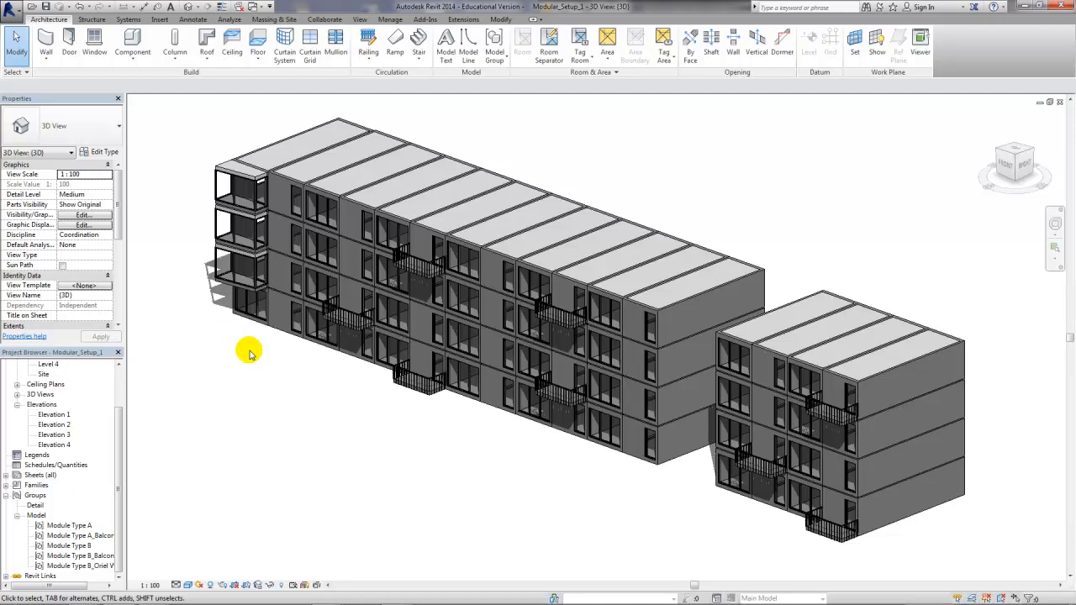
Step: Copy the ground-floor Module Type A unit from the corner of the short block onto the empty ground beside it
{"action": "middle_click_drag", "start_coordinate": [340, 431], "coordinate": [290, 370]}
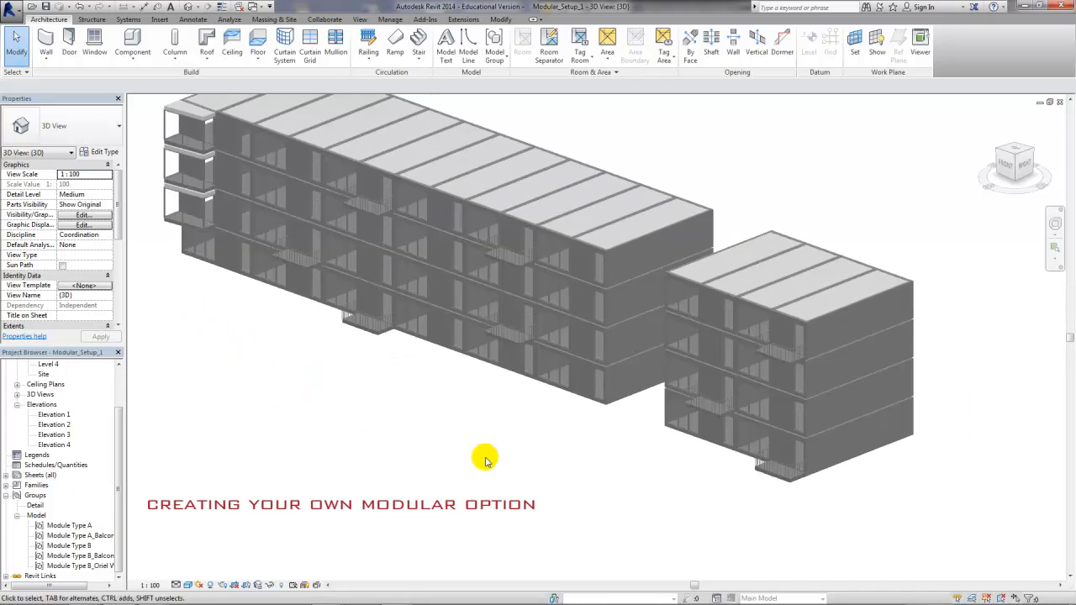
{"action": "left_click", "coordinate": [688, 439]}
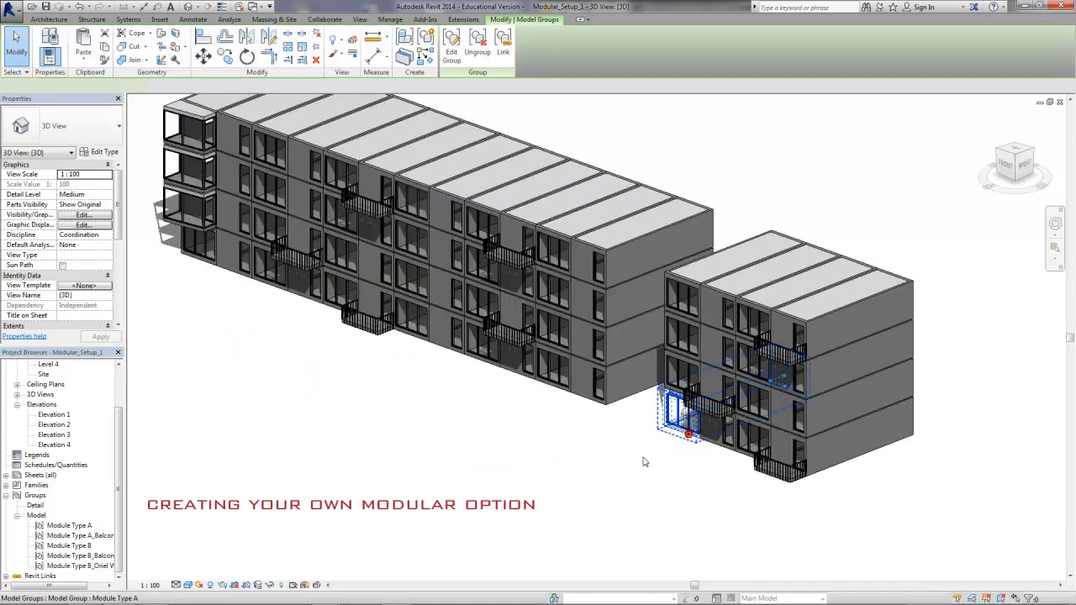
{"action": "left_click", "coordinate": [203, 54]}
{"action": "left_click", "coordinate": [662, 428]}
{"action": "middle_click_drag", "start_coordinate": [707, 490], "coordinate": [434, 394]}
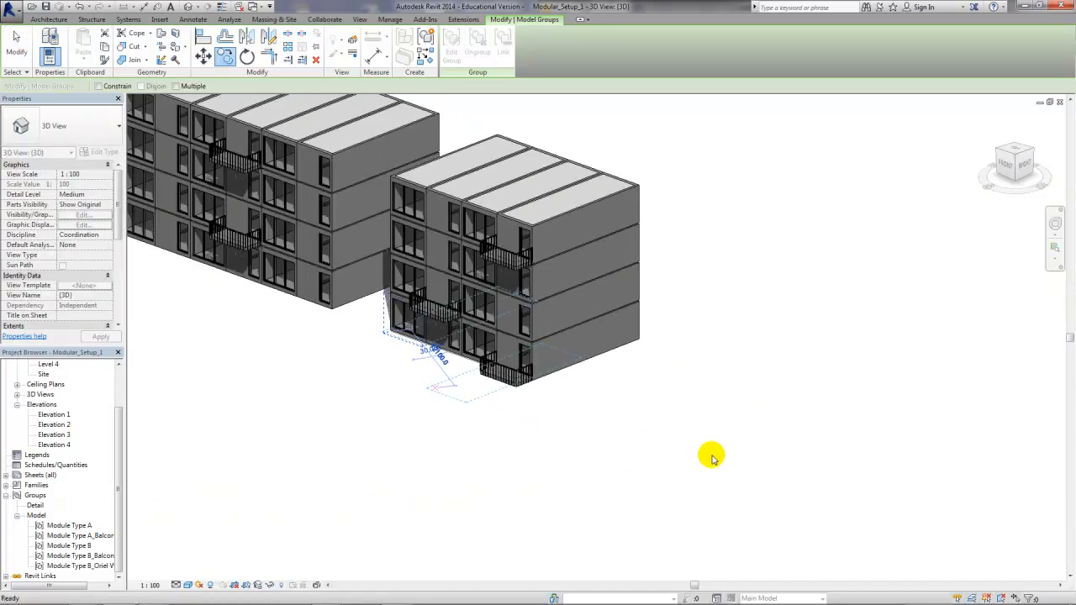
{"action": "left_click", "coordinate": [814, 463]}
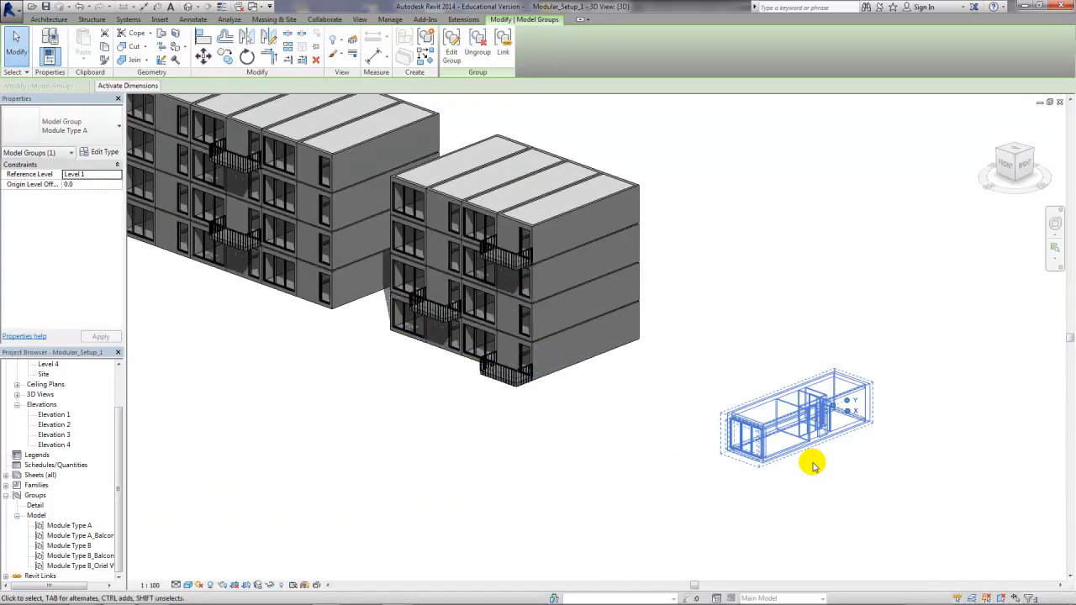
{"action": "left_click", "coordinate": [800, 468]}
Step: Duplicate the copied module's group type under the name Module Type A-Balcony
{"action": "scroll", "coordinate": [777, 481], "scroll_direction": "up", "scroll_amount": 2}
{"action": "scroll", "coordinate": [773, 480], "scroll_direction": "up", "scroll_amount": 4}
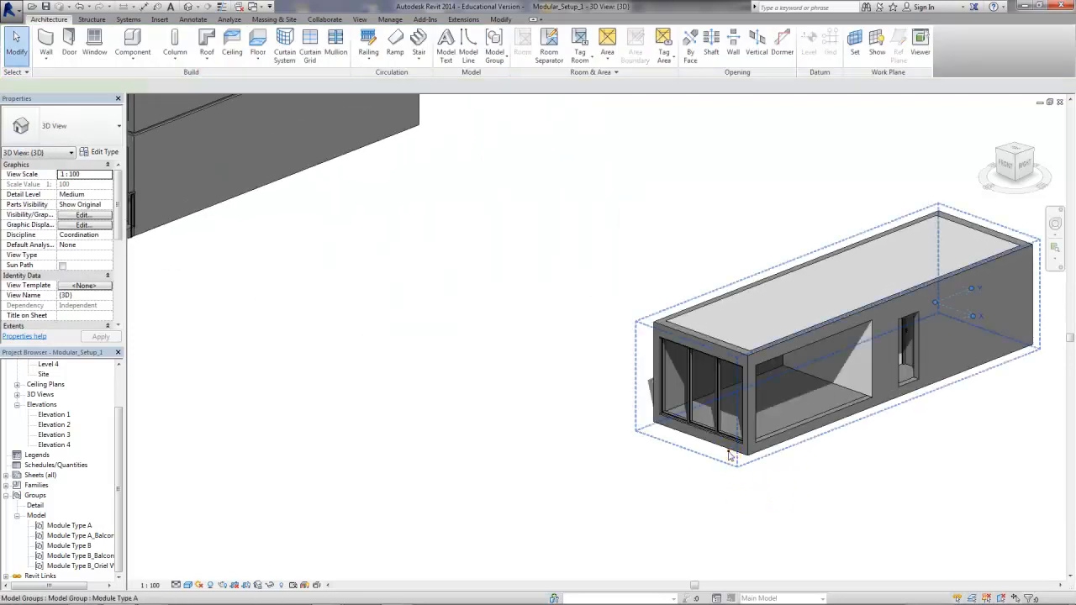
{"action": "left_click", "coordinate": [726, 454]}
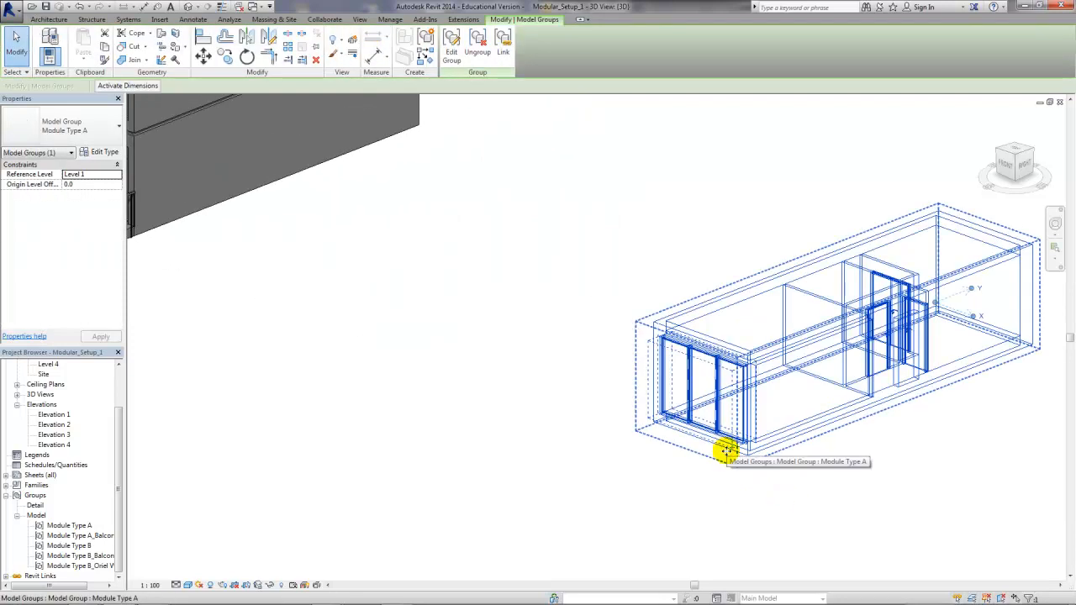
{"action": "left_click", "coordinate": [101, 152]}
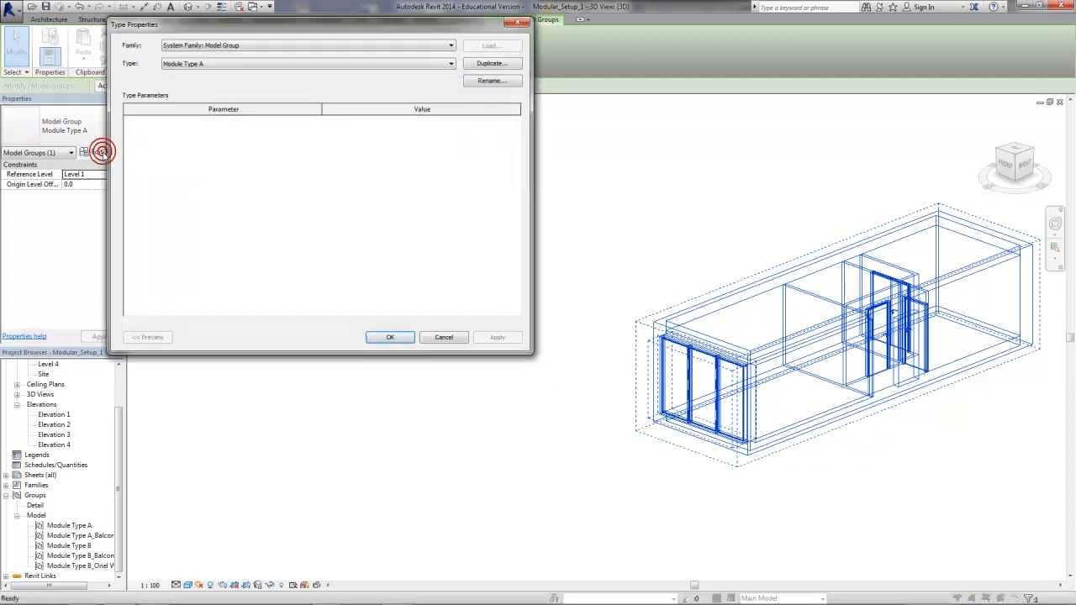
{"action": "left_click", "coordinate": [474, 64]}
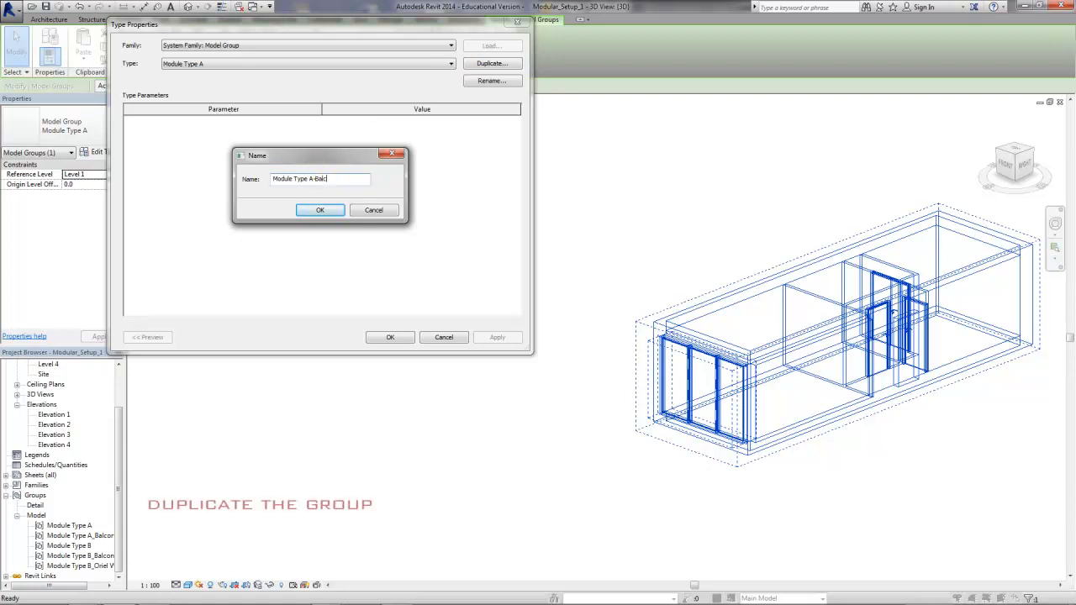
{"action": "left_click", "coordinate": [320, 211]}
{"action": "left_click", "coordinate": [388, 338]}
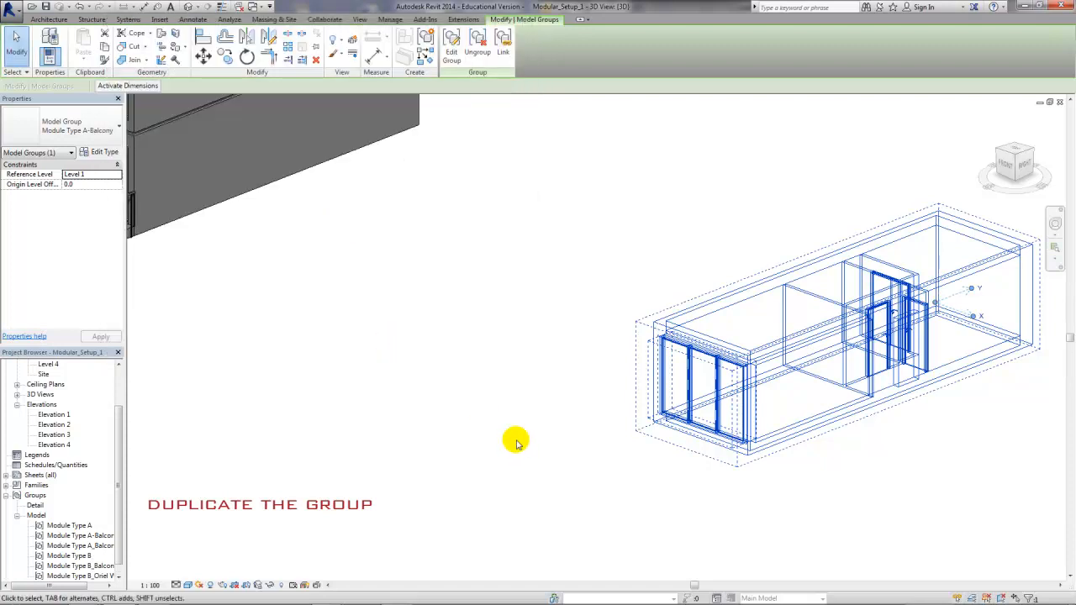
{"action": "left_click", "coordinate": [519, 449]}
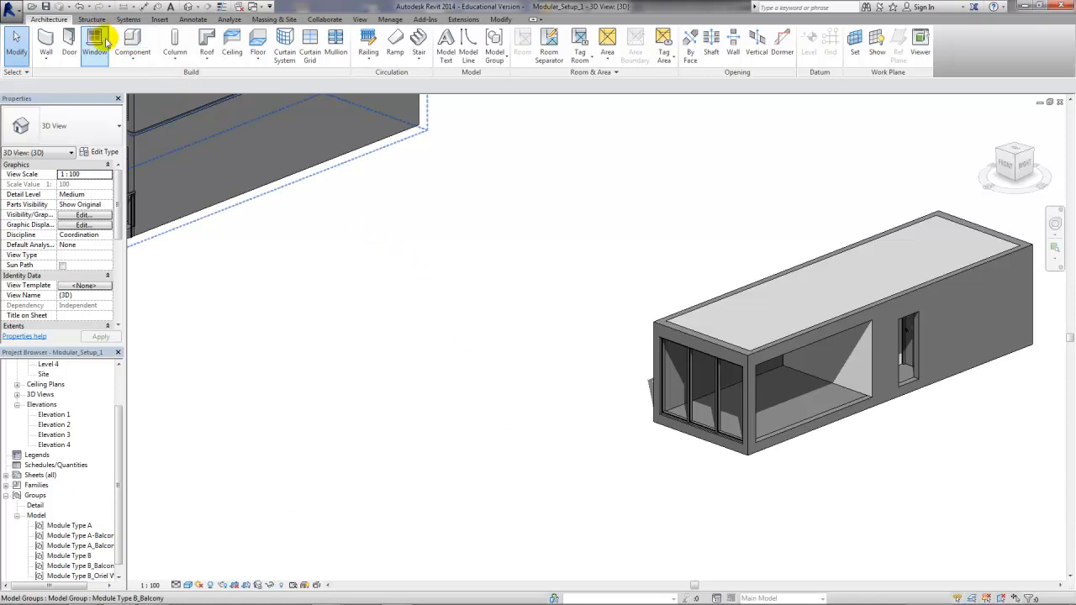
Step: Start a Modular Floor- 300mm 2 floor and sketch a rectangular boundary about 5.8 m out from the module's glazed end
{"action": "left_click", "coordinate": [258, 52]}
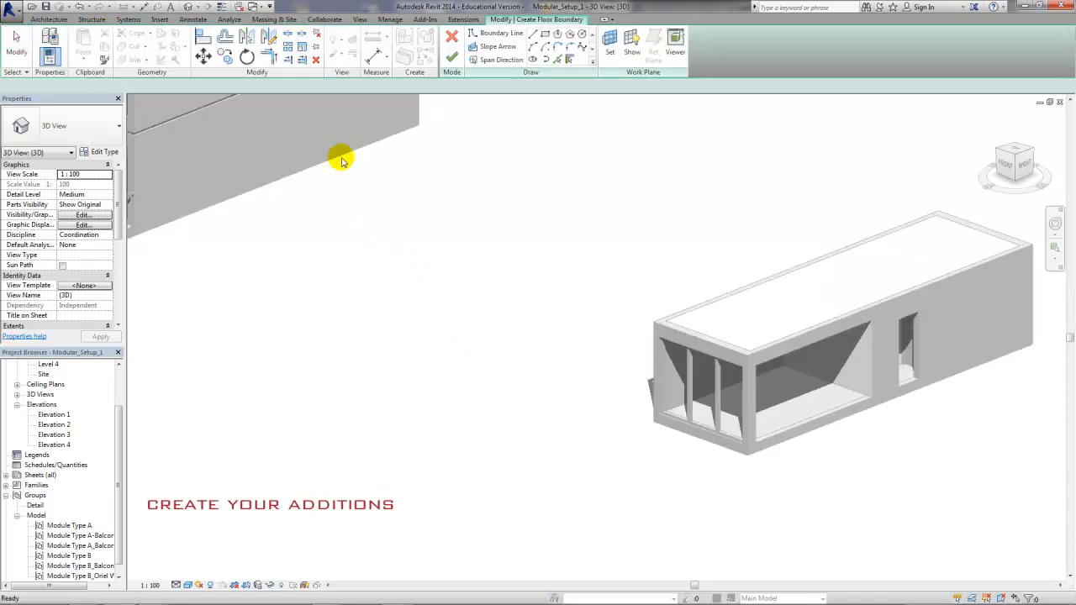
{"action": "left_click", "coordinate": [545, 34]}
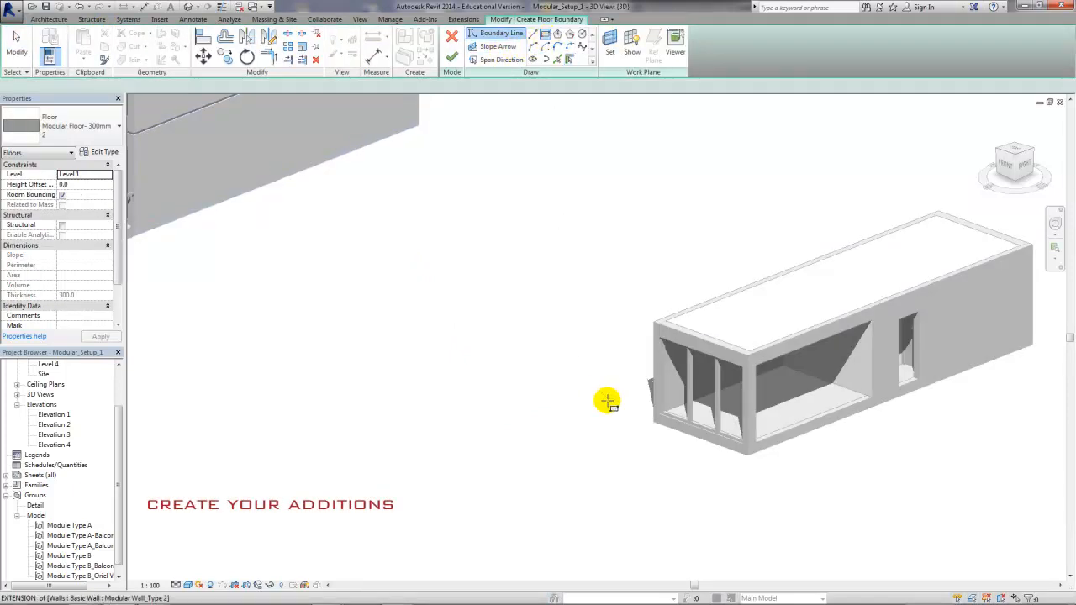
{"action": "left_click", "coordinate": [748, 453]}
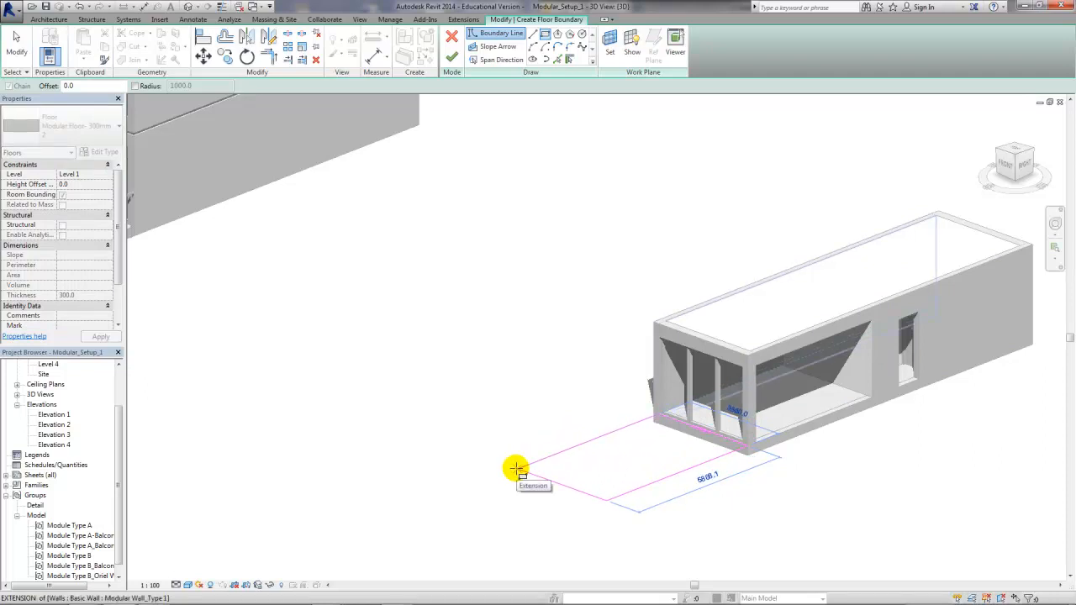
{"action": "left_click", "coordinate": [515, 469]}
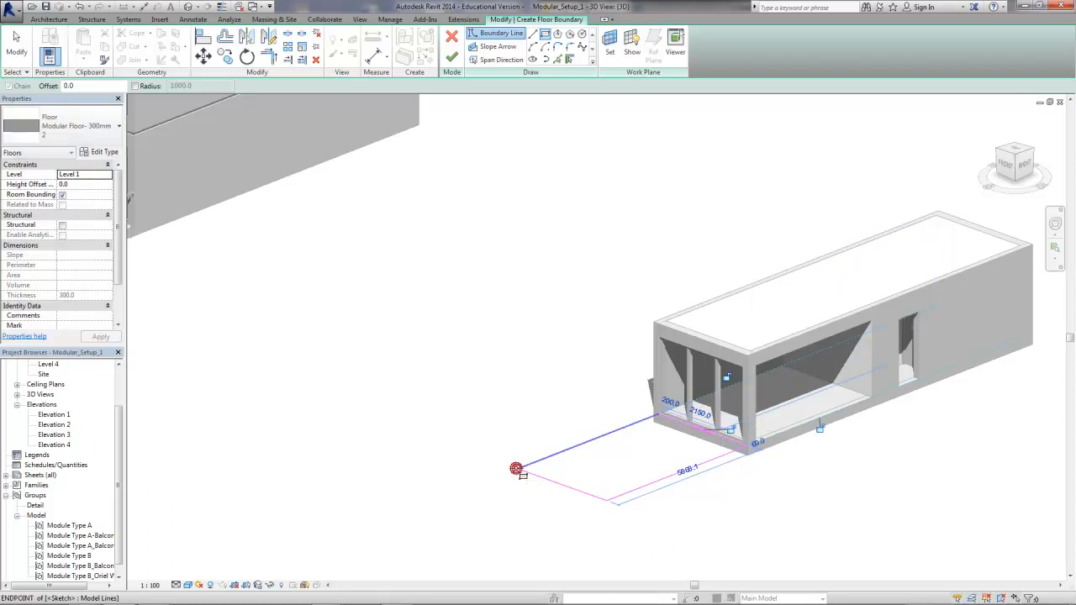
{"action": "scroll", "coordinate": [577, 497], "scroll_direction": "up", "scroll_amount": 3}
{"action": "key", "text": "Escape"}
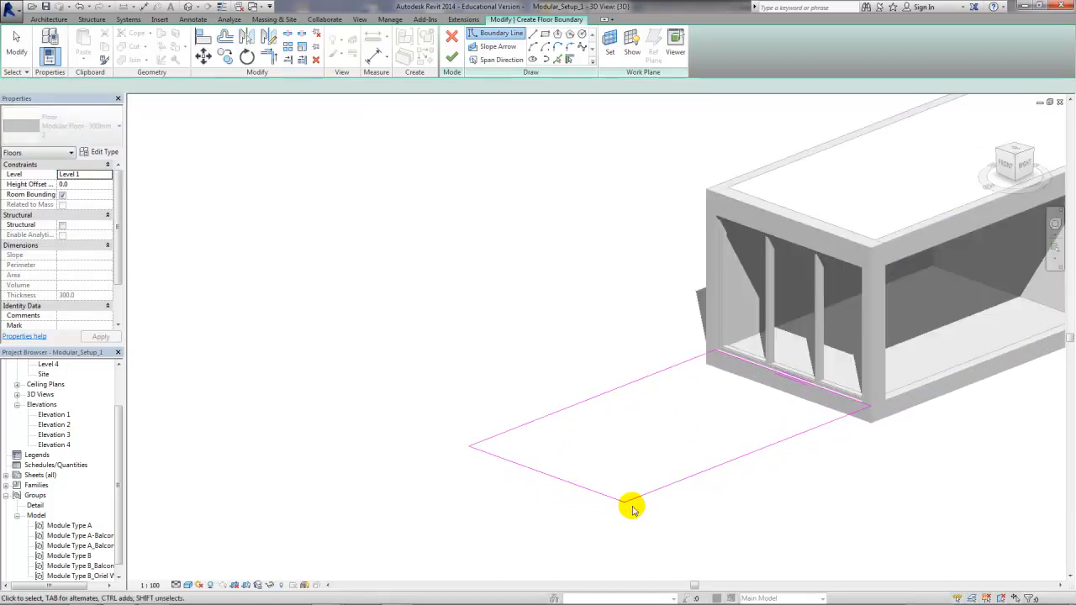
Step: Reshape the floor boundary into a triangle by moving the side line's outer end onto the opposite outer corner and deleting the leftover outer line
{"action": "left_click", "coordinate": [620, 503]}
{"action": "left_click_drag", "start_coordinate": [625, 506], "coordinate": [470, 447]}
{"action": "left_click", "coordinate": [538, 481]}
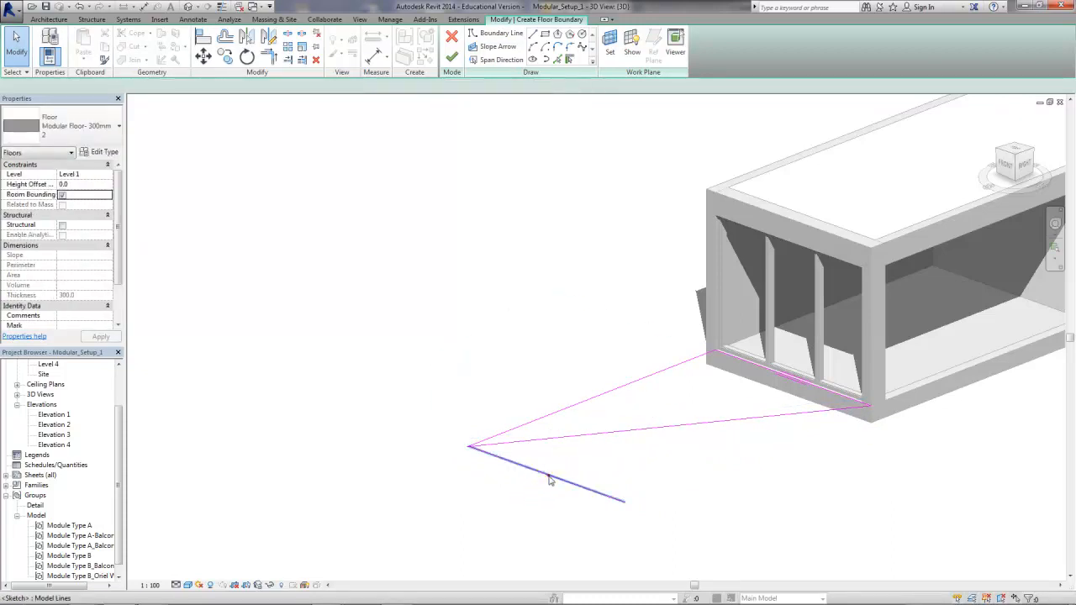
{"action": "left_click", "coordinate": [548, 480]}
{"action": "key", "text": "Delete"}
{"action": "middle_click_drag", "start_coordinate": [546, 486], "coordinate": [564, 493], "text": "shift"}
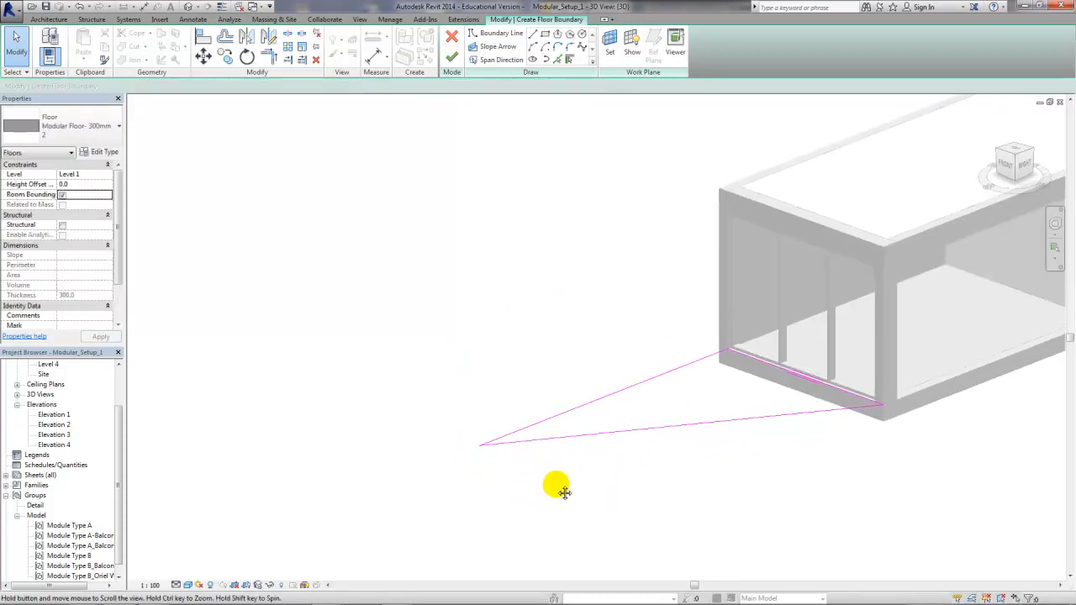
Step: Trim the two side lines of the triangular boundary to meet at the outer corner and finish the balcony floor
{"action": "key", "text": "t"}
{"action": "key", "text": "r"}
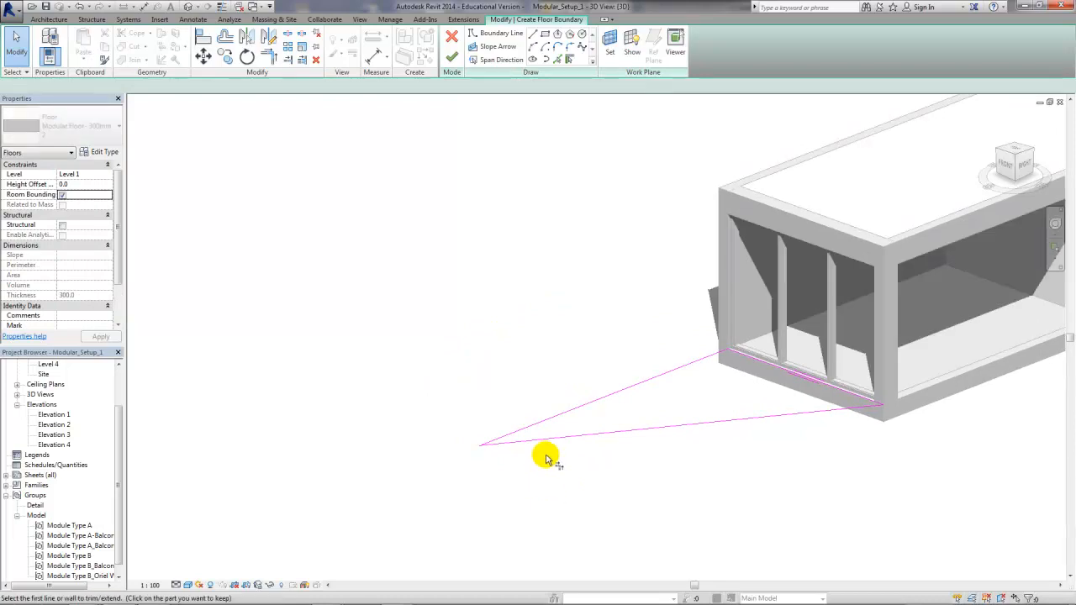
{"action": "left_click", "coordinate": [545, 440]}
{"action": "left_click", "coordinate": [529, 427]}
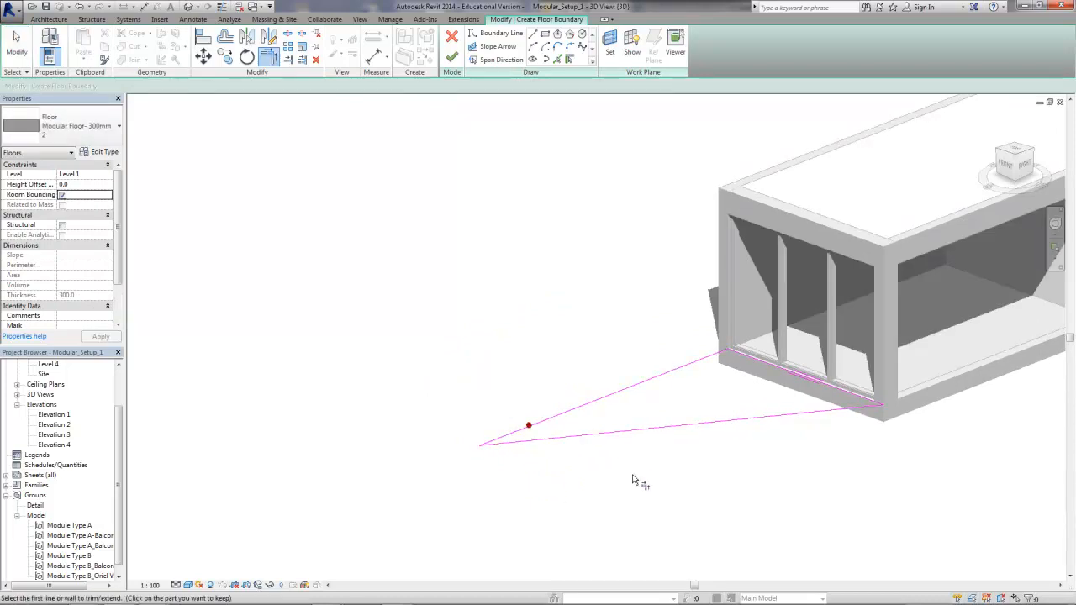
{"action": "key", "text": "Escape"}
{"action": "key", "text": "Escape"}
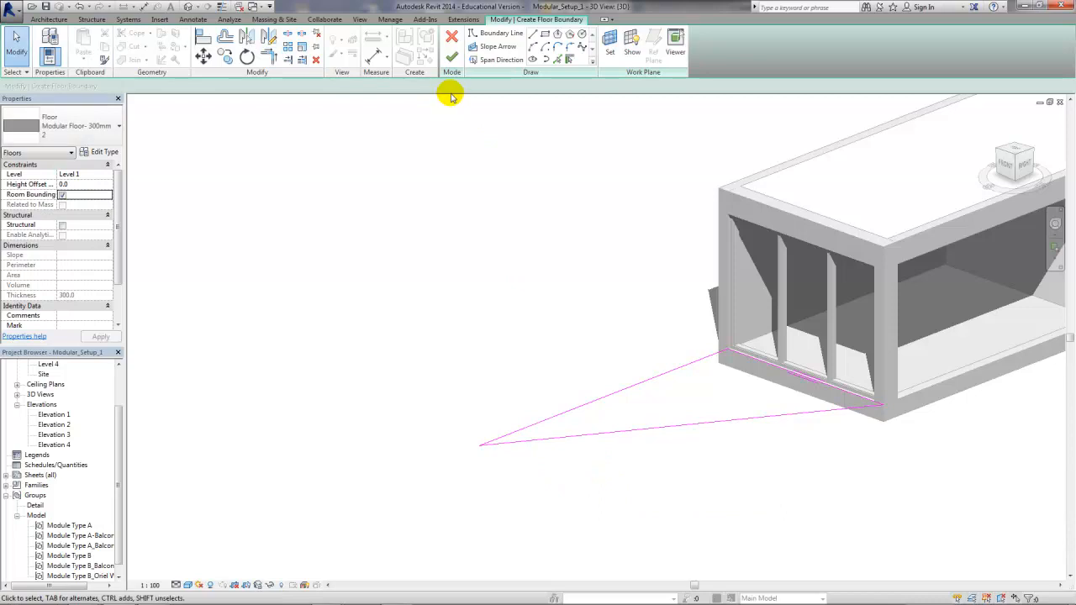
{"action": "left_click", "coordinate": [452, 59]}
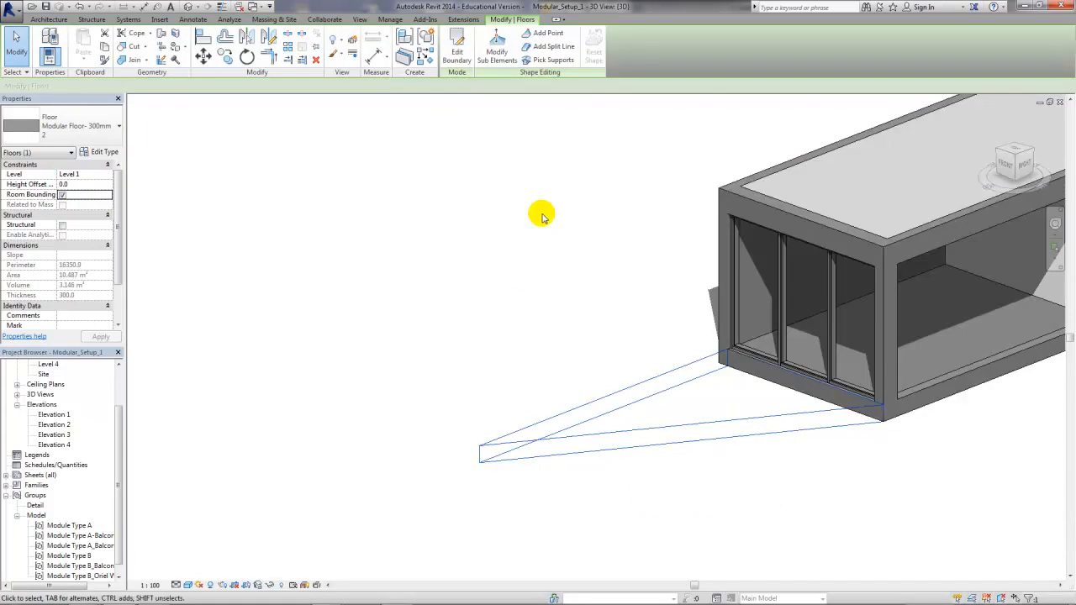
{"action": "left_click", "coordinate": [541, 214]}
Step: Create an 1100mm railing with its path along the two free edges of the triangular balcony floor, meeting at the outer tip
{"action": "middle_click_drag", "start_coordinate": [540, 211], "coordinate": [411, 243], "text": "shift"}
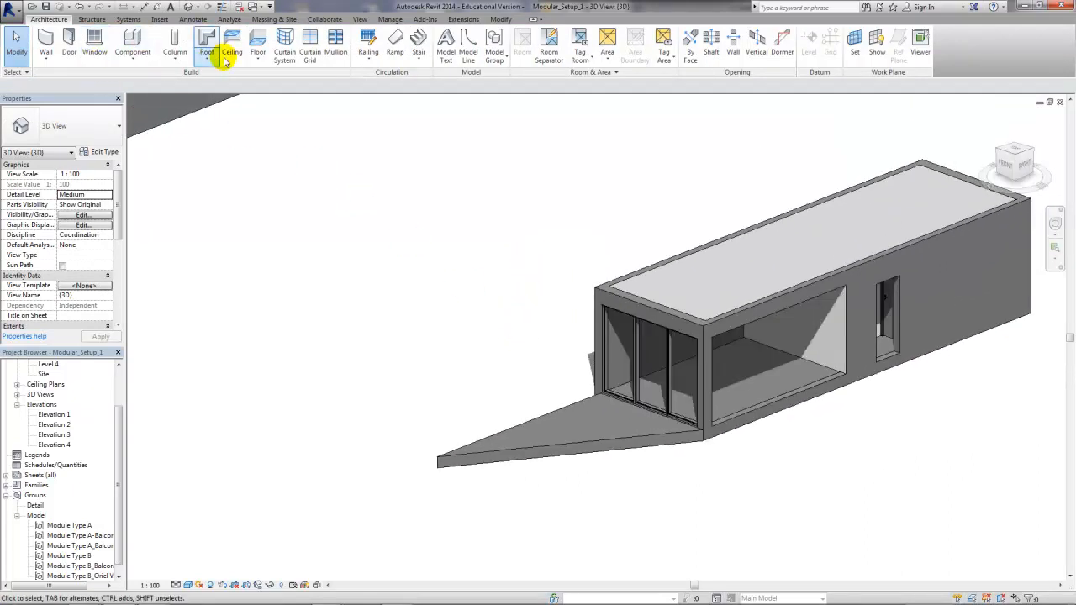
{"action": "left_click", "coordinate": [368, 42]}
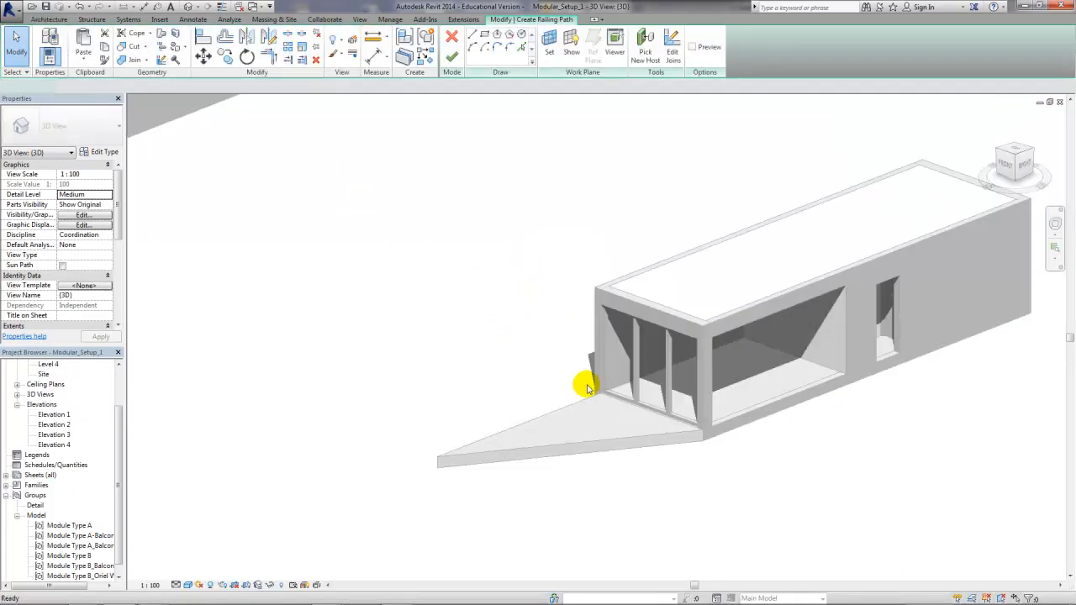
{"action": "left_click", "coordinate": [702, 430]}
{"action": "left_click", "coordinate": [436, 456]}
{"action": "left_click", "coordinate": [600, 393]}
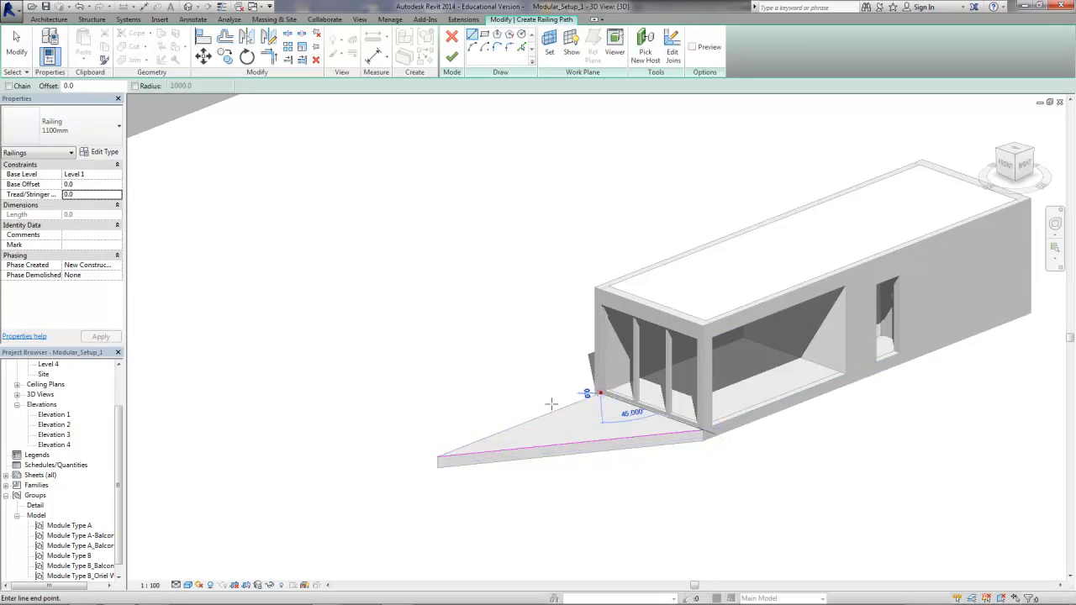
{"action": "left_click", "coordinate": [438, 457]}
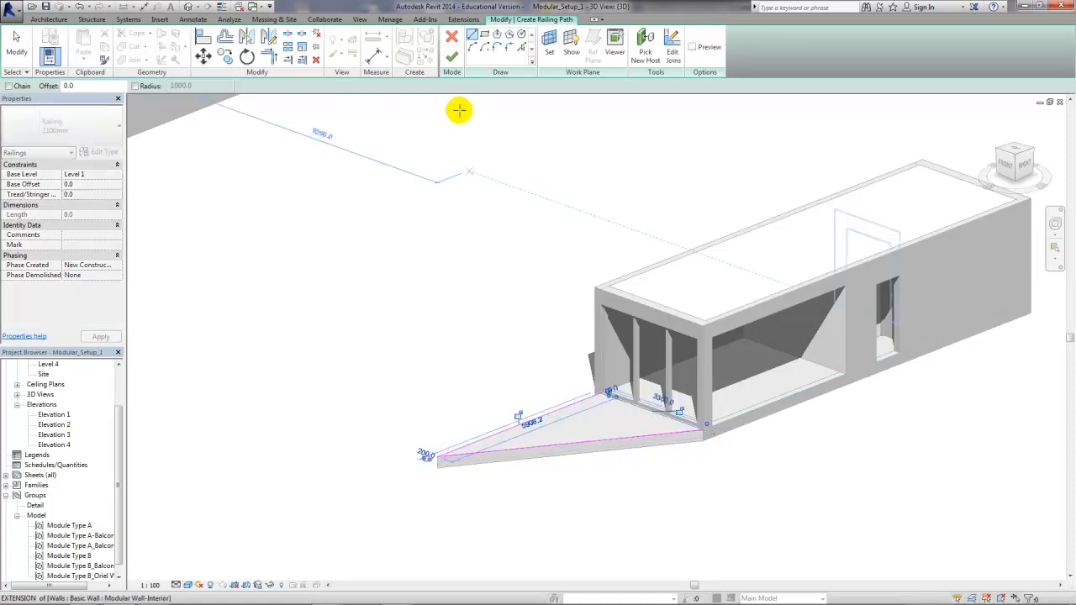
{"action": "left_click", "coordinate": [452, 59]}
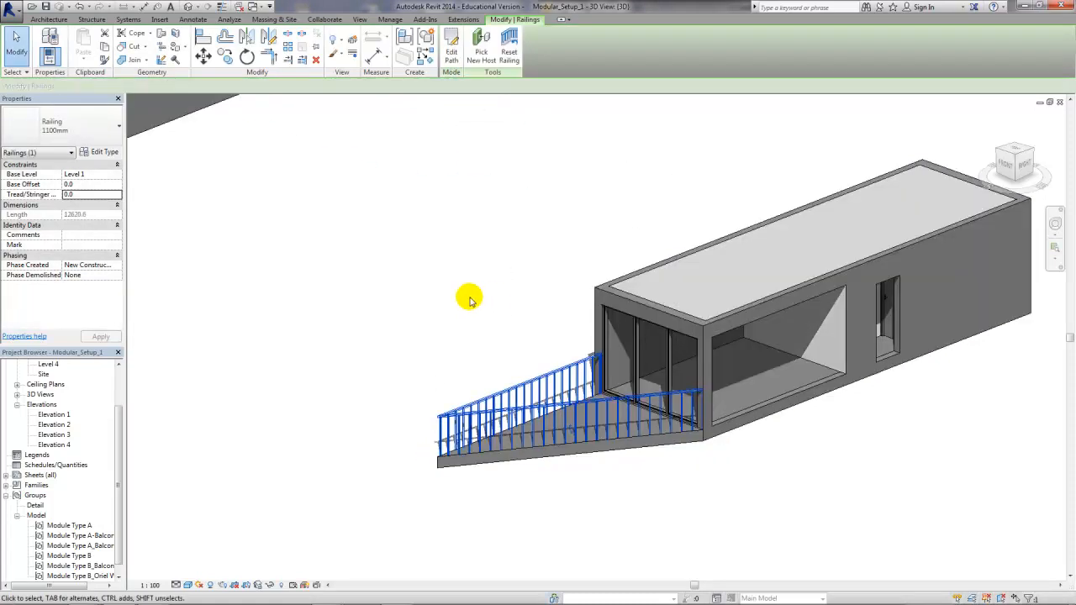
{"action": "left_click", "coordinate": [486, 310]}
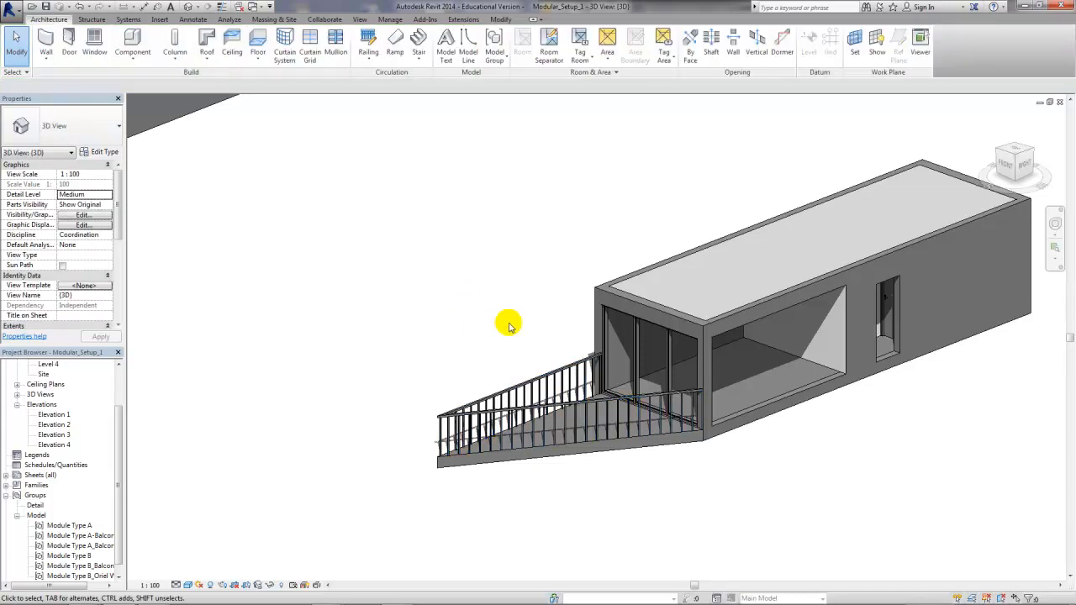
Step: Add the railing and triangular floor to the Module Type A-Balcony group, finish the group edit, and delete the spare module from the ground
{"action": "middle_click_drag", "start_coordinate": [619, 473], "coordinate": [560, 459]}
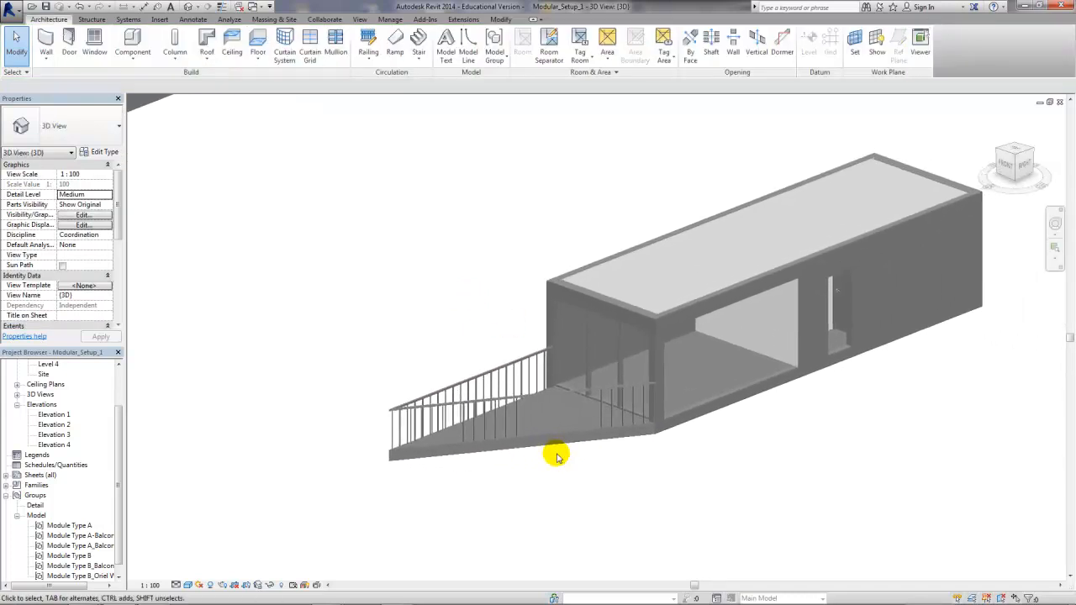
{"action": "left_click", "coordinate": [548, 284]}
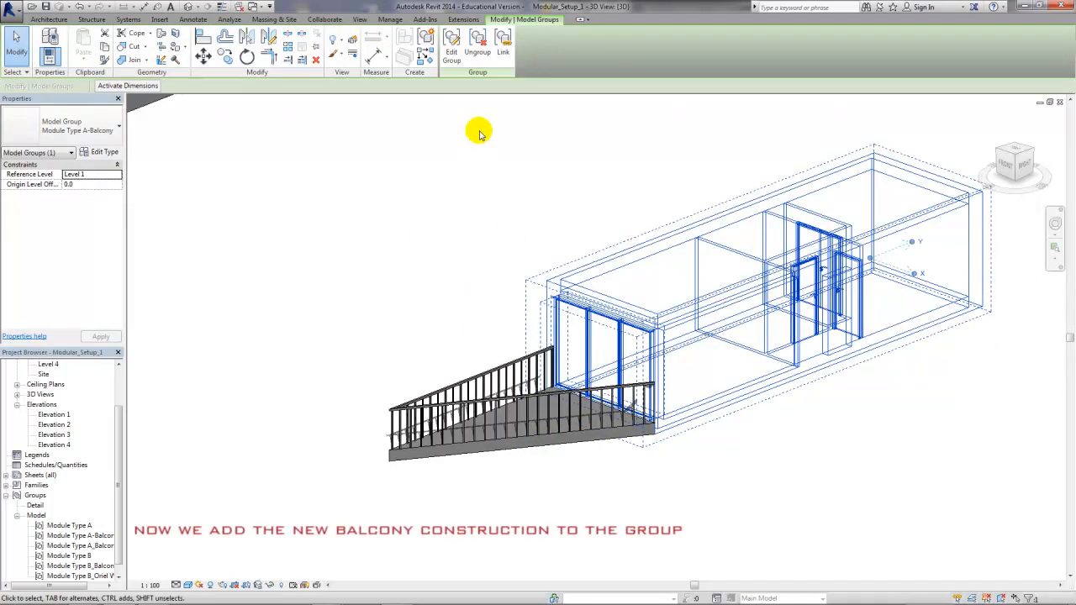
{"action": "left_click", "coordinate": [452, 57]}
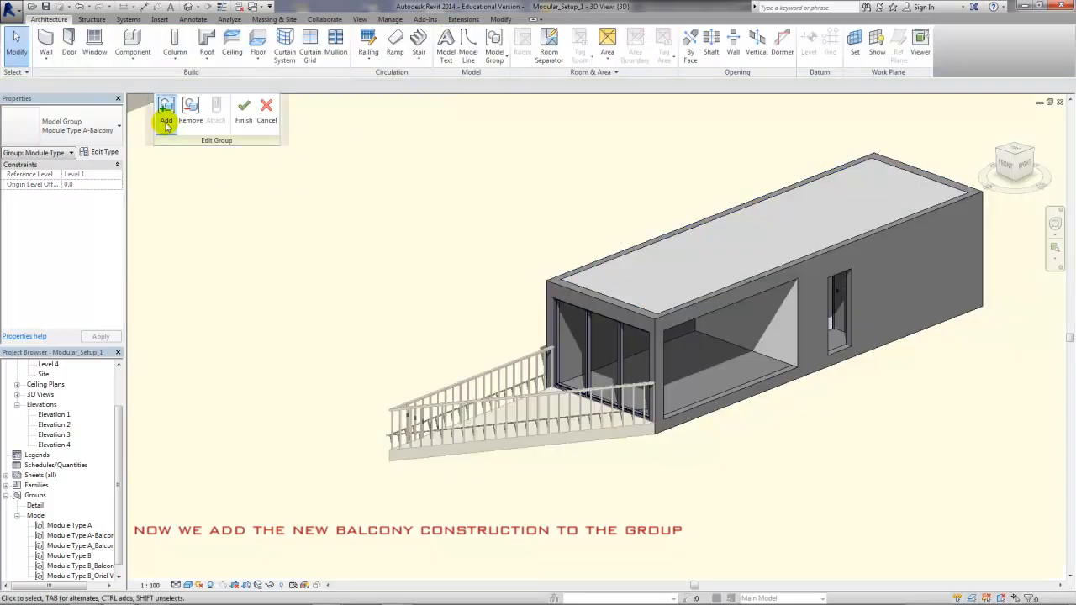
{"action": "left_click", "coordinate": [166, 110]}
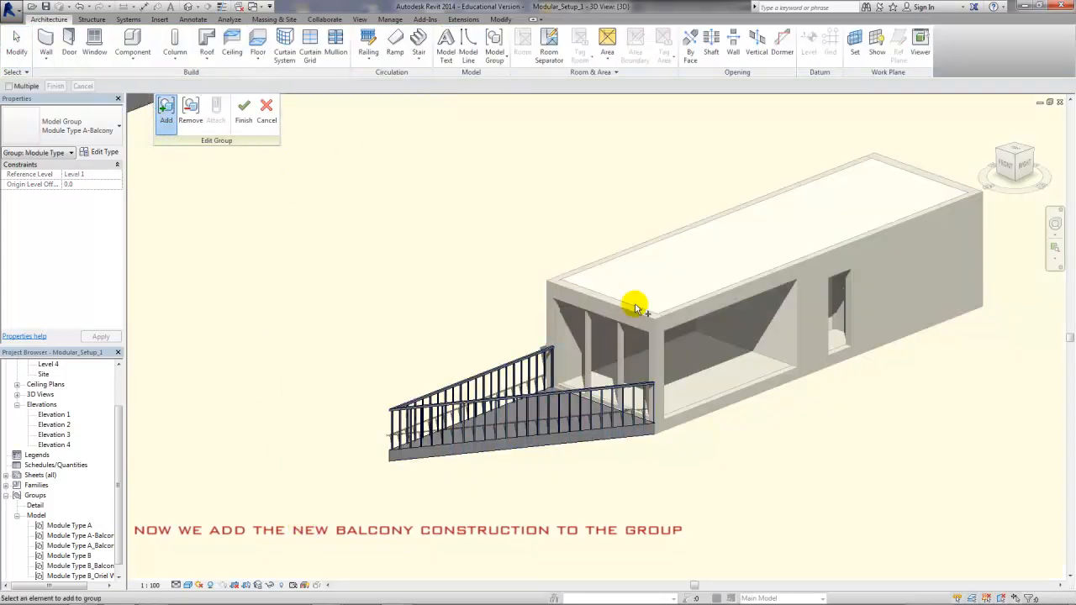
{"action": "left_click", "coordinate": [532, 358]}
{"action": "left_click", "coordinate": [552, 444]}
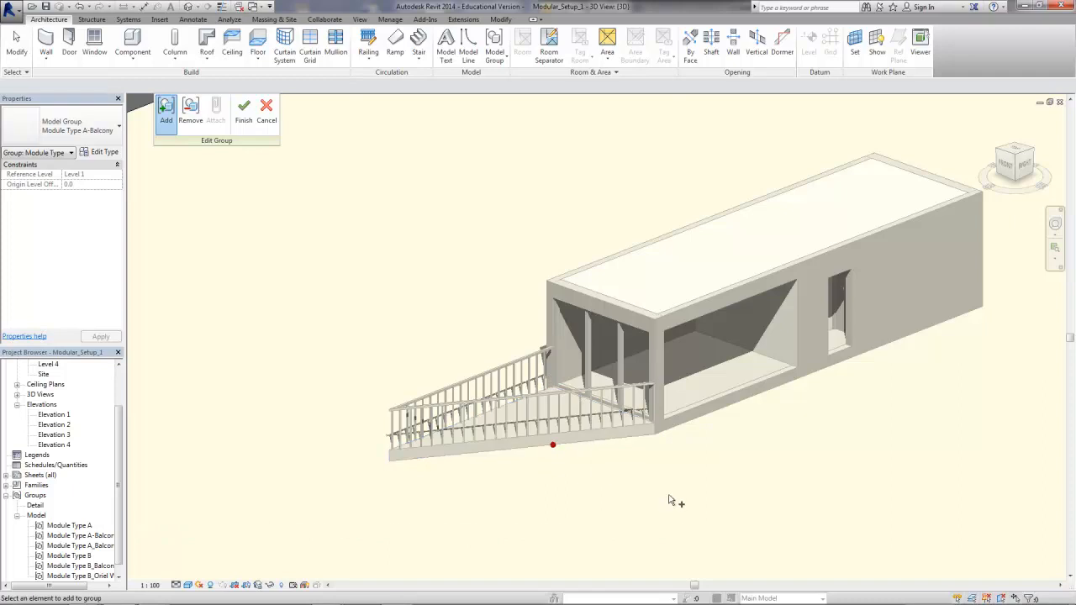
{"action": "left_click", "coordinate": [244, 111]}
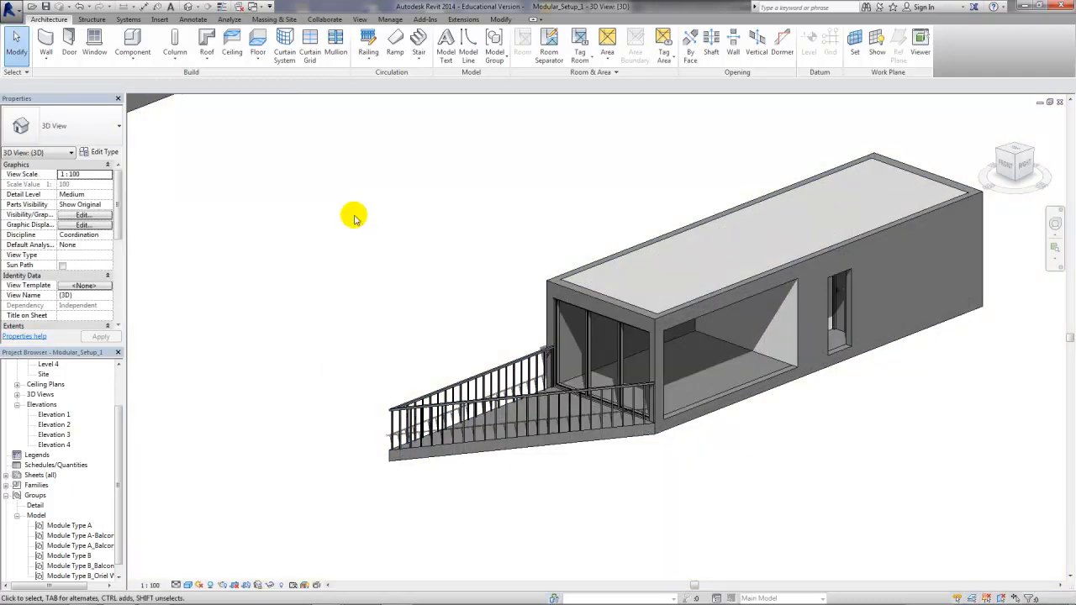
{"action": "left_click", "coordinate": [548, 285]}
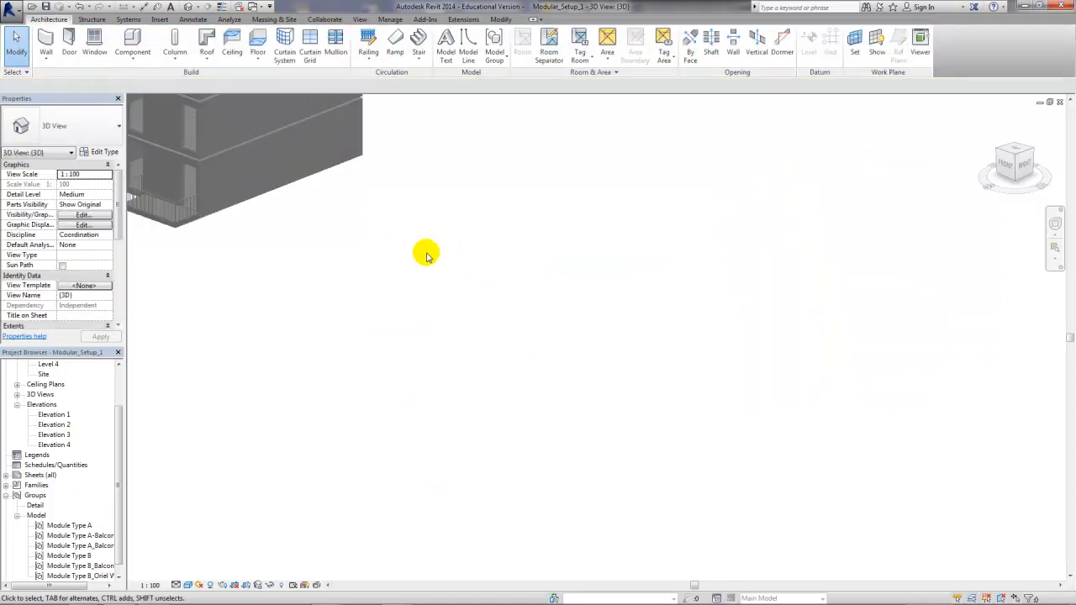
Step: Change three Module Type A units, on the long block's second and third floors and the short block's top inner corner, to Module Type A-Balcony
{"action": "scroll", "coordinate": [412, 255], "scroll_direction": "down", "scroll_amount": 2}
{"action": "middle_click_drag", "start_coordinate": [341, 249], "coordinate": [681, 422]}
{"action": "middle_click_drag", "start_coordinate": [402, 361], "coordinate": [523, 413]}
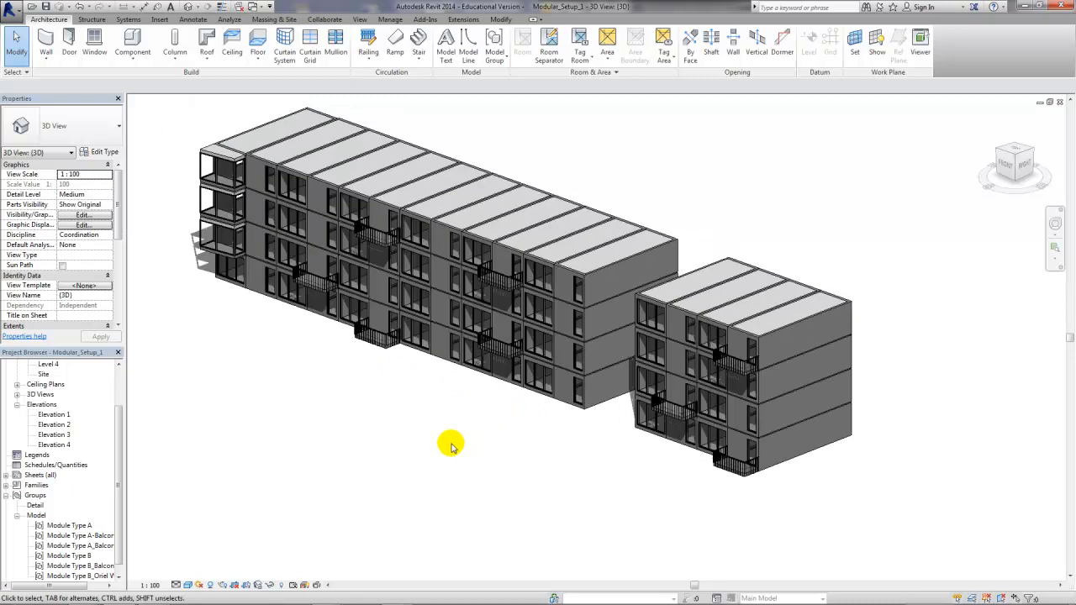
{"action": "left_click", "coordinate": [411, 306]}
{"action": "left_click", "coordinate": [399, 318]}
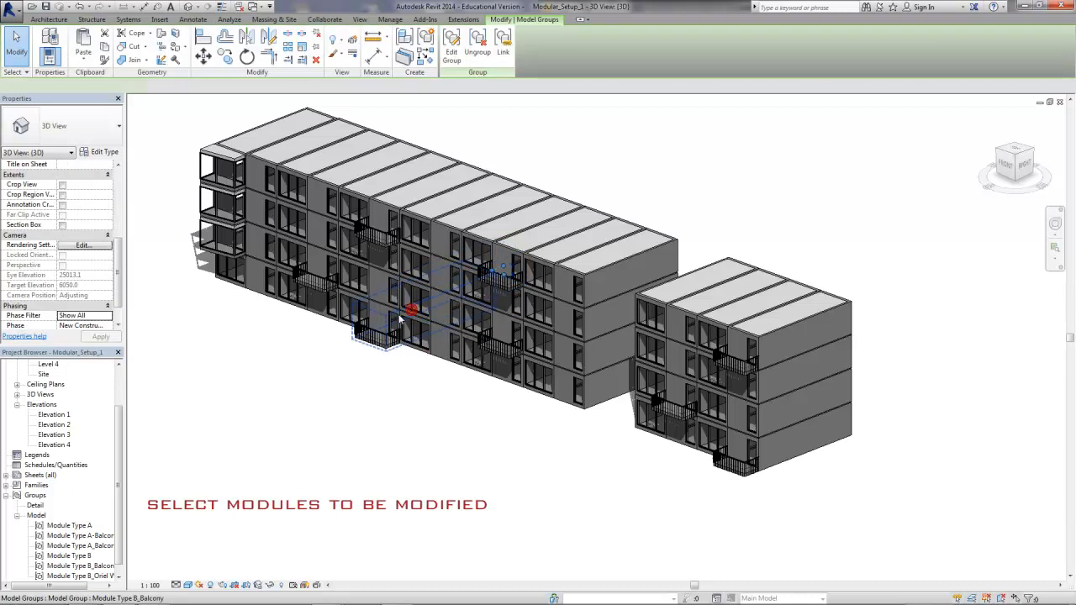
{"action": "left_click", "coordinate": [293, 236], "text": "ctrl"}
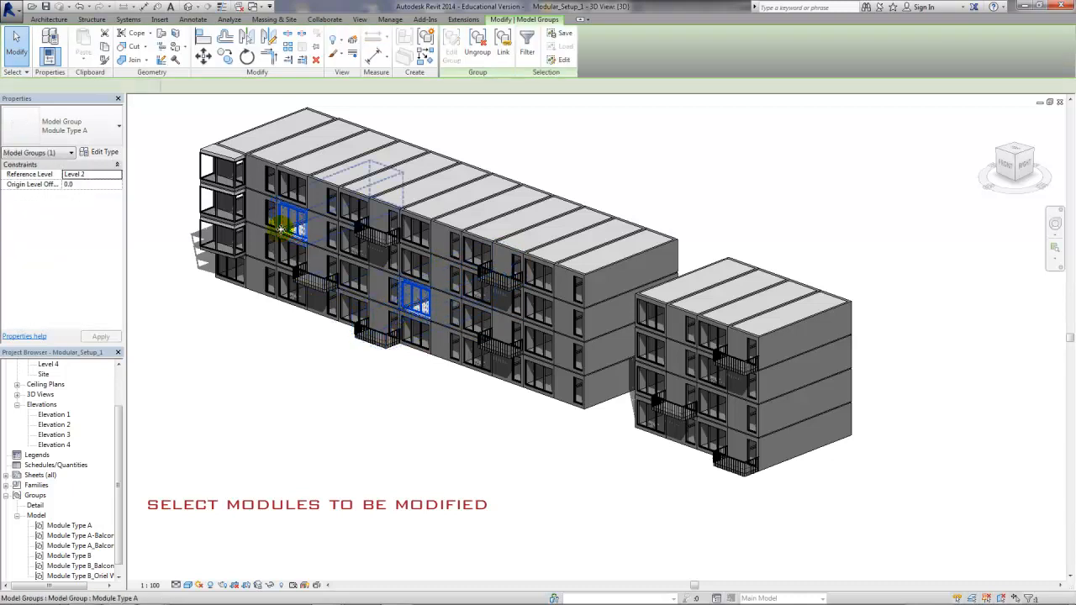
{"action": "left_click", "coordinate": [639, 328], "text": "ctrl"}
{"action": "left_click", "coordinate": [105, 127]}
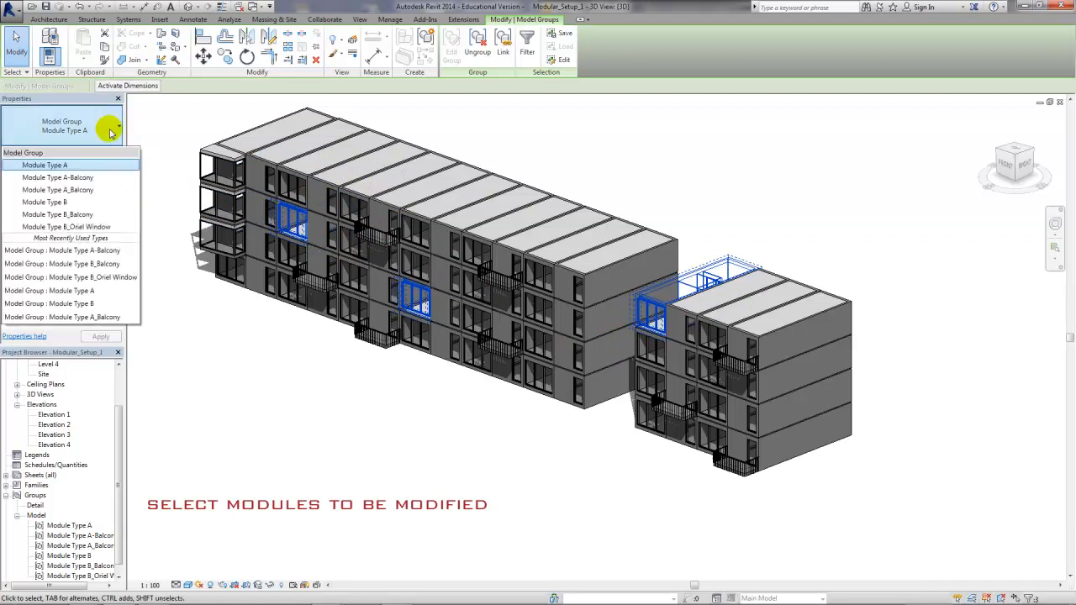
{"action": "left_click", "coordinate": [72, 172]}
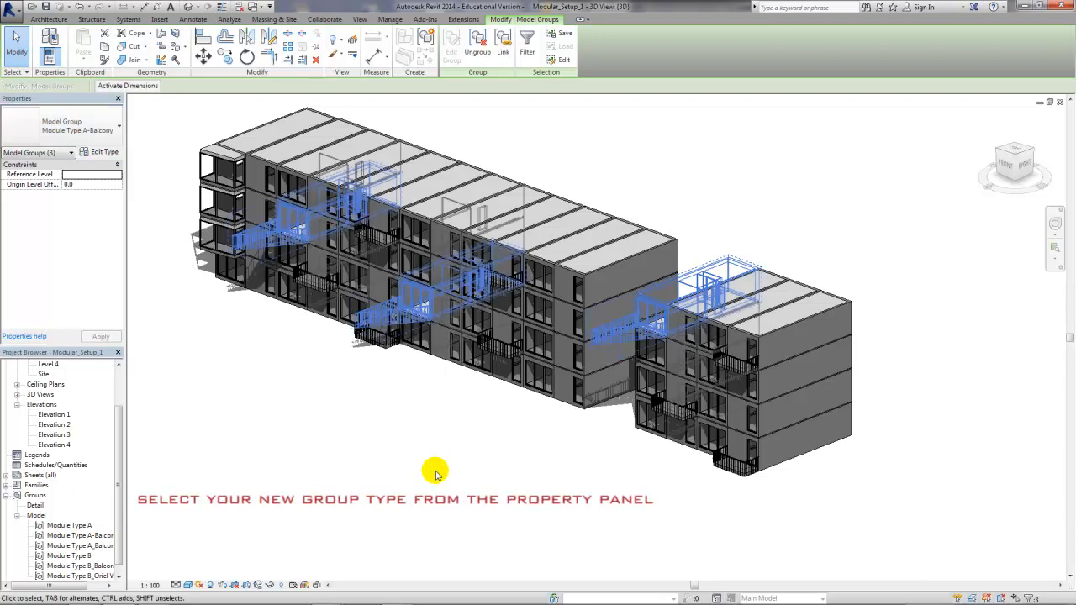
{"action": "left_click", "coordinate": [435, 473]}
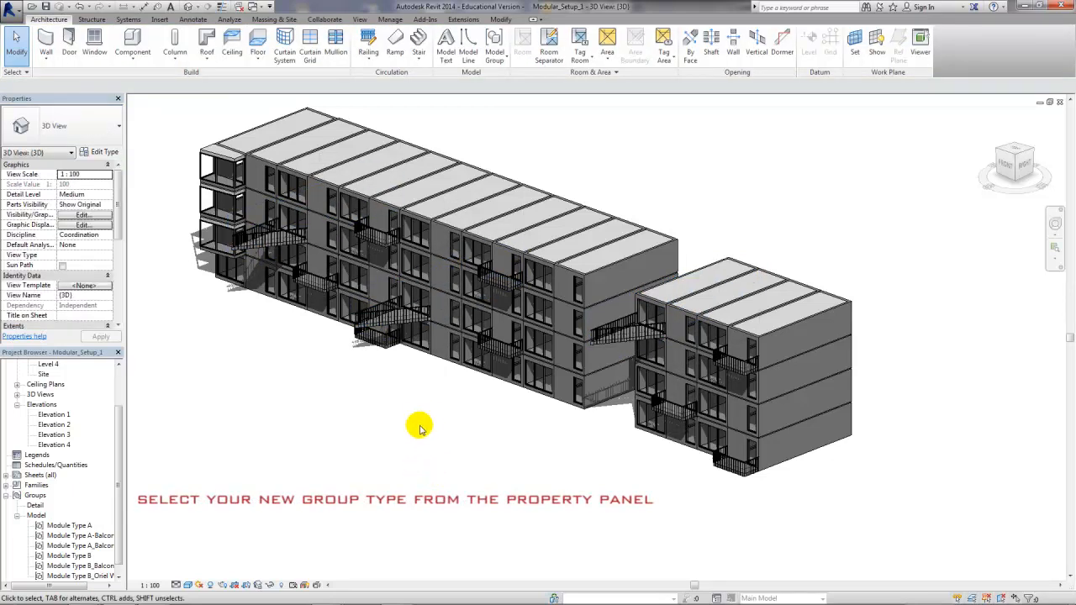
Step: Change the lower three Module Type B units at the long block's end beside the short block to Module Type B_Oriel Window
{"action": "scroll", "coordinate": [432, 354], "scroll_direction": "up", "scroll_amount": 5}
{"action": "middle_click_drag", "start_coordinate": [459, 417], "coordinate": [653, 468], "text": "shift"}
{"action": "scroll", "coordinate": [630, 446], "scroll_direction": "up", "scroll_amount": 3}
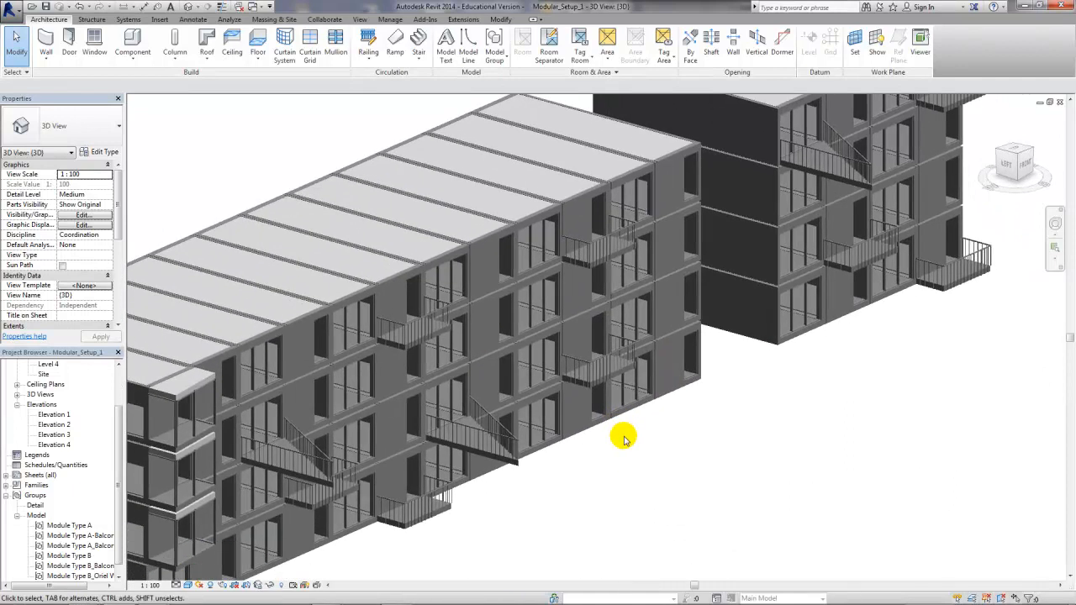
{"action": "scroll", "coordinate": [624, 438], "scroll_direction": "down", "scroll_amount": 2}
{"action": "left_click", "coordinate": [763, 340]}
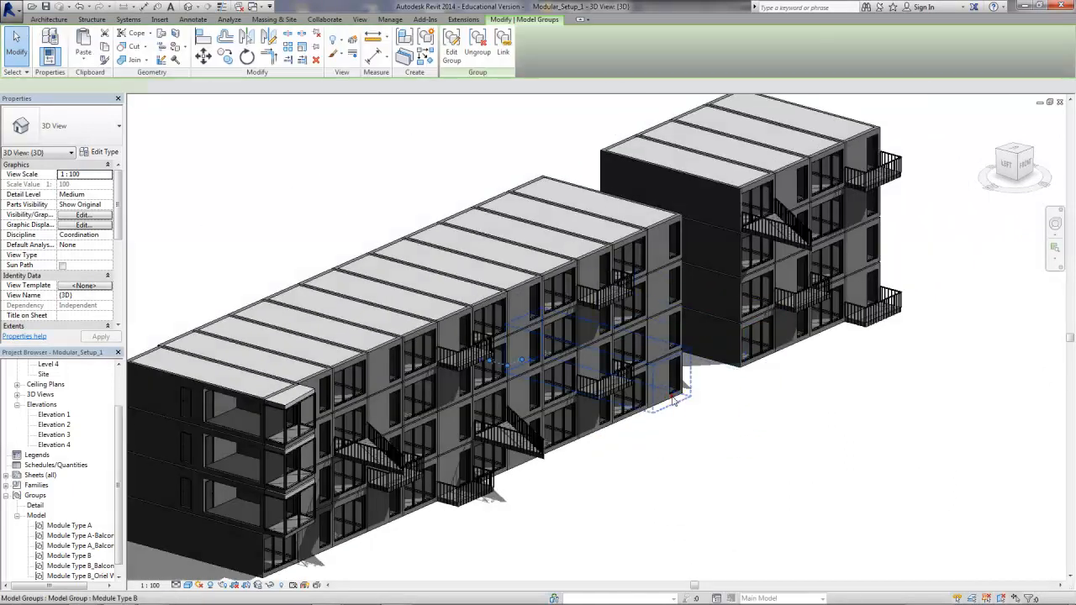
{"action": "left_click", "coordinate": [672, 347], "text": "ctrl"}
{"action": "left_click", "coordinate": [671, 286], "text": "ctrl"}
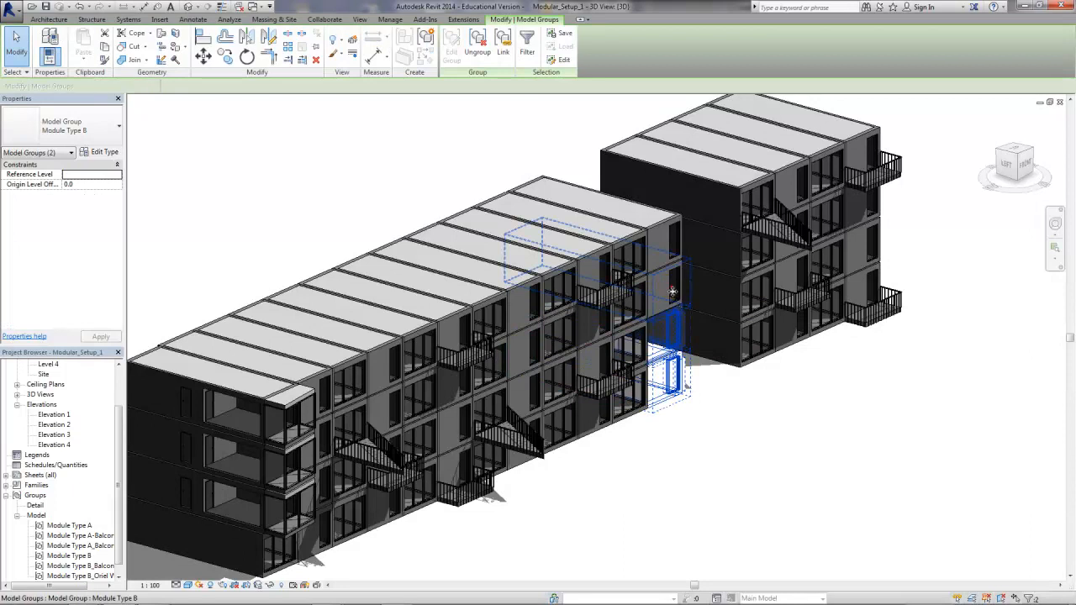
{"action": "left_click", "coordinate": [87, 128]}
{"action": "left_click", "coordinate": [81, 227]}
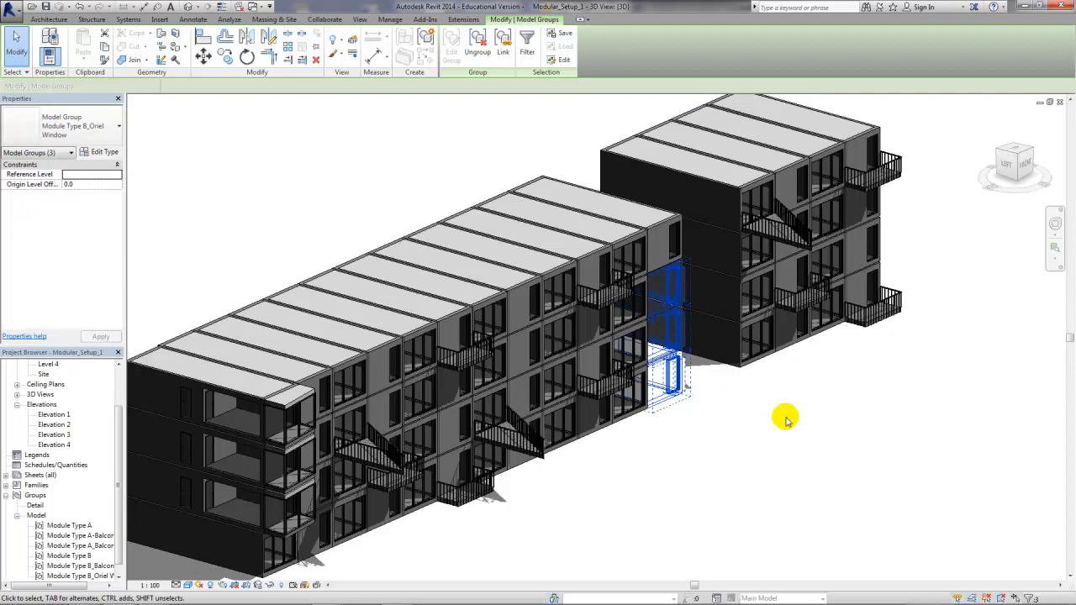
{"action": "left_click", "coordinate": [786, 420]}
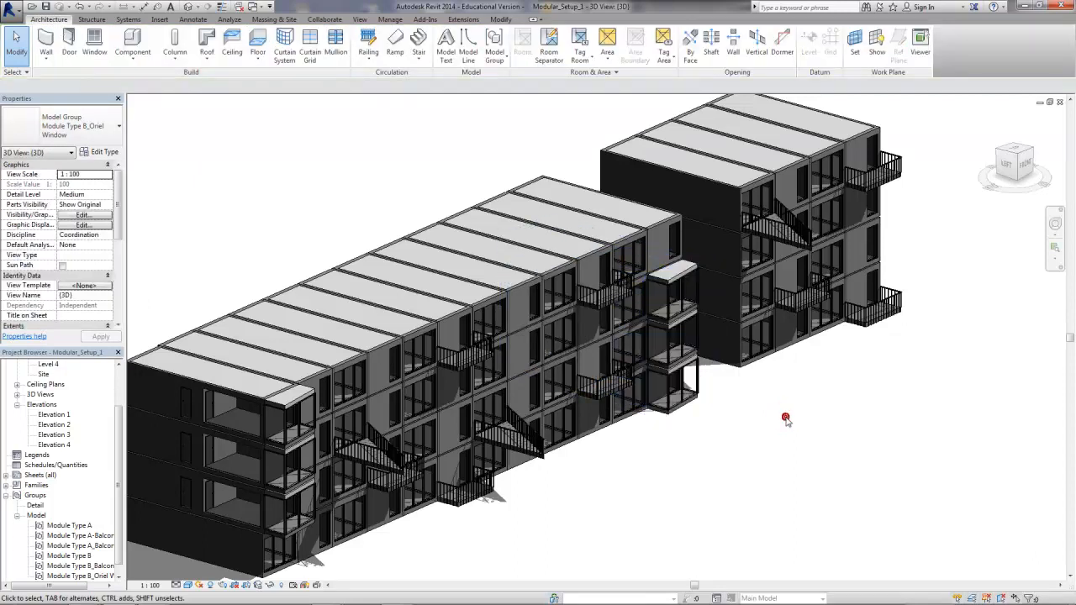
{"action": "middle_click_drag", "start_coordinate": [782, 418], "coordinate": [589, 432], "text": "shift"}
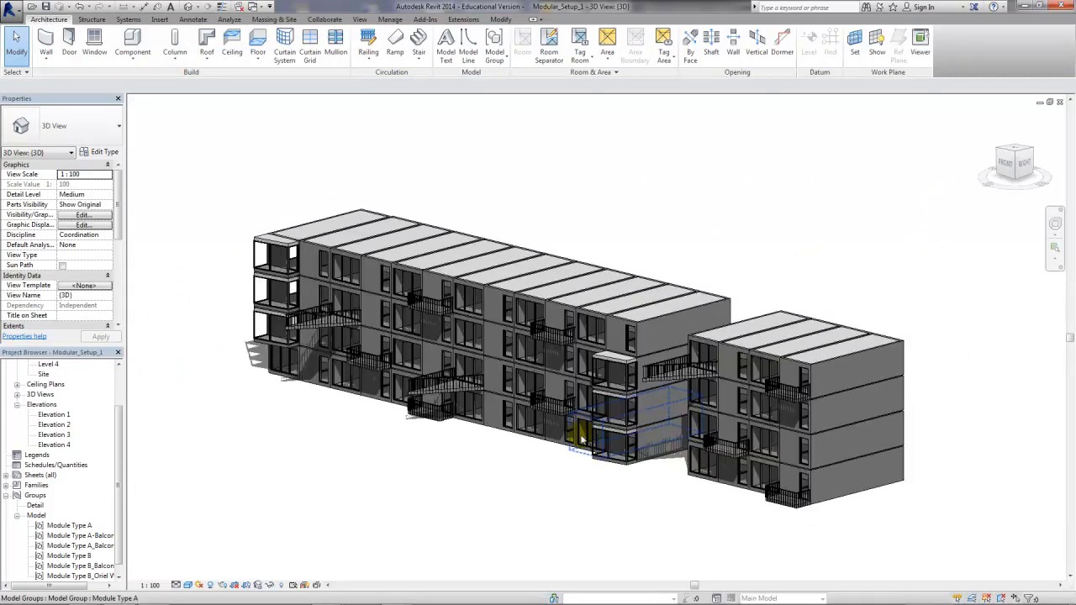